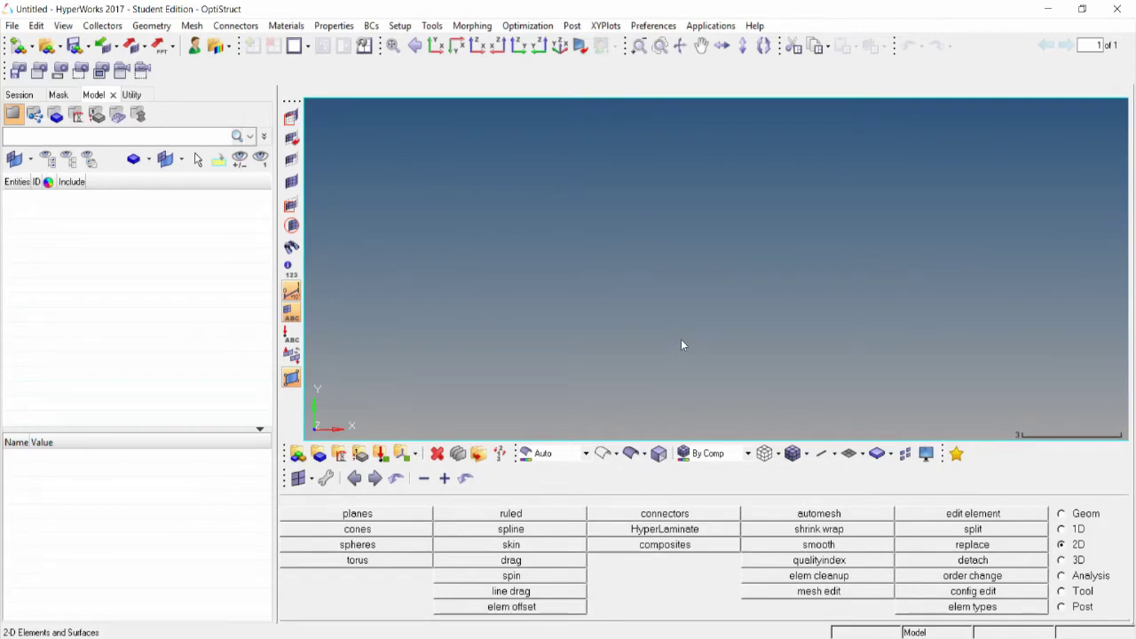
# Open the channel.hm model from the Open Model file list
pyautogui.click(46, 46)
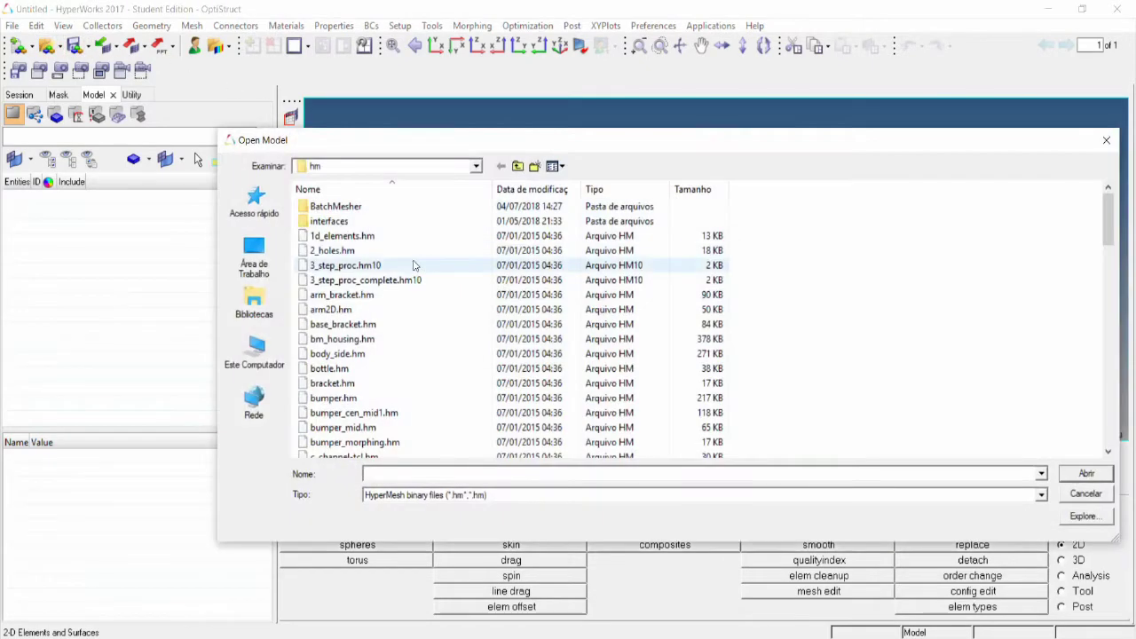
pyautogui.click(385, 329)
pyautogui.scroll(-6, 385, 329)
pyautogui.click(344, 251)
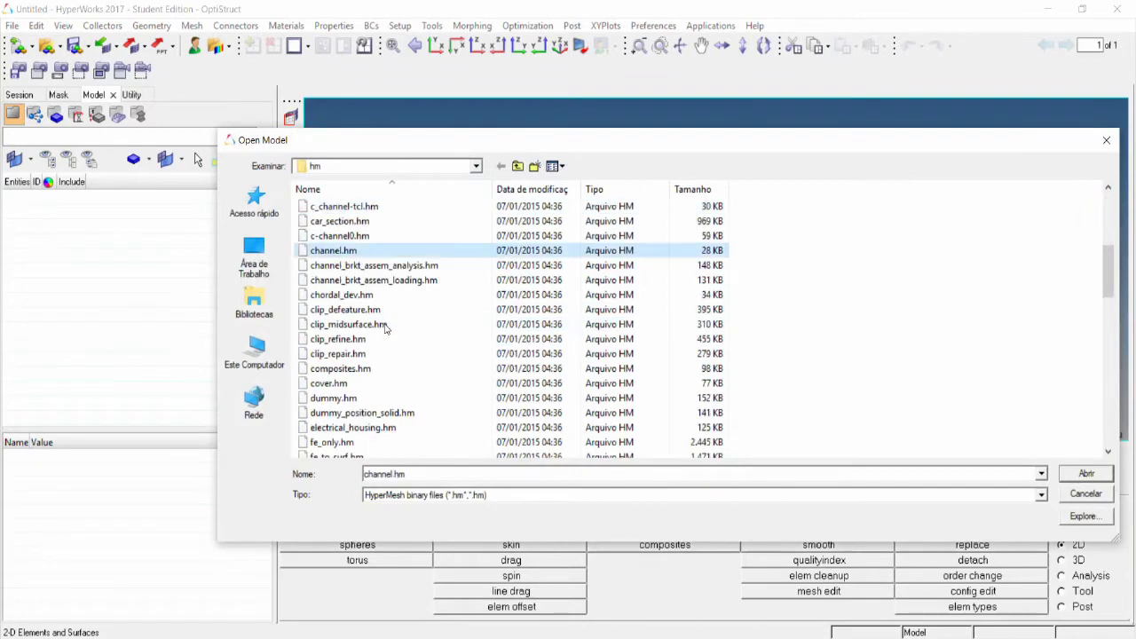
pyautogui.doubleClick(348, 256)
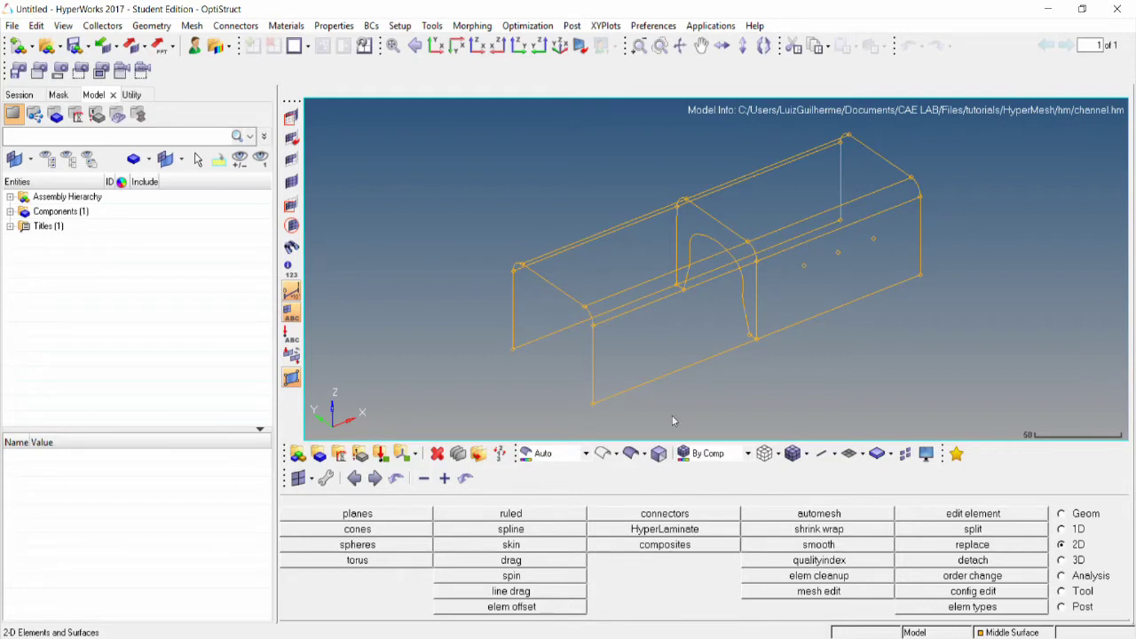
# Shade the surfaces and select all 11 displayed surfaces for automeshing
pyautogui.click(631, 453)
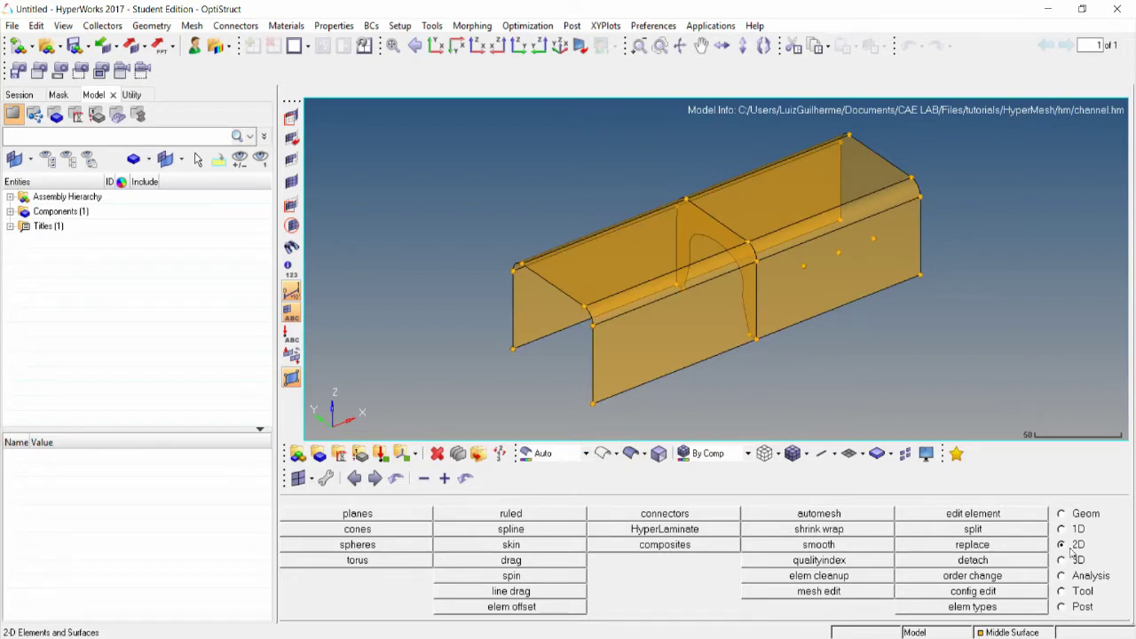
pyautogui.click(855, 520)
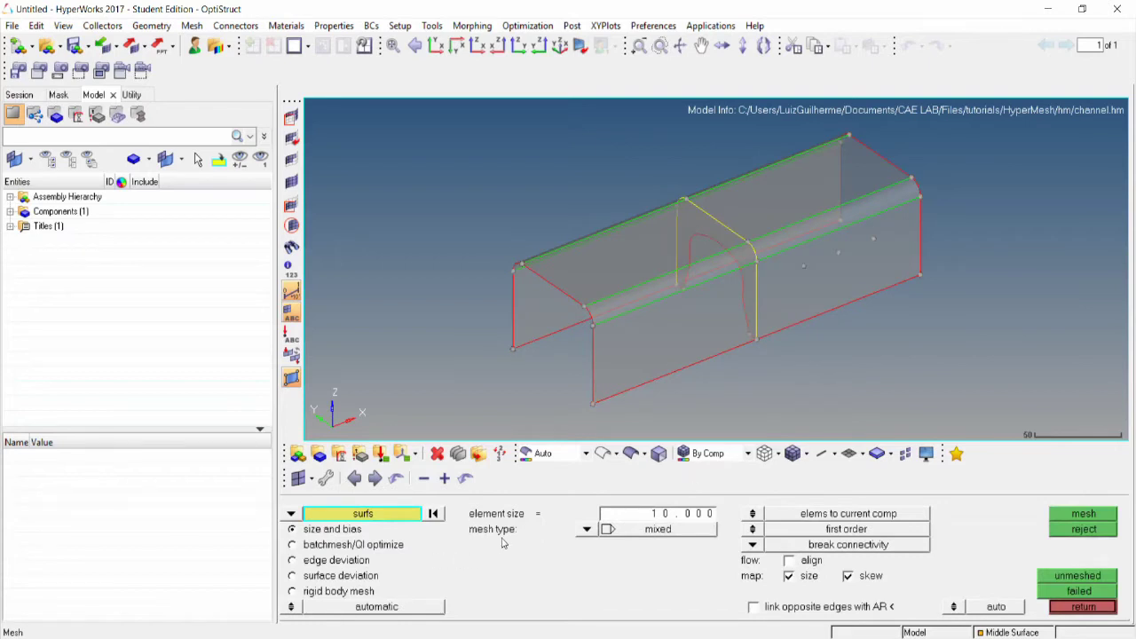
pyautogui.click(366, 516)
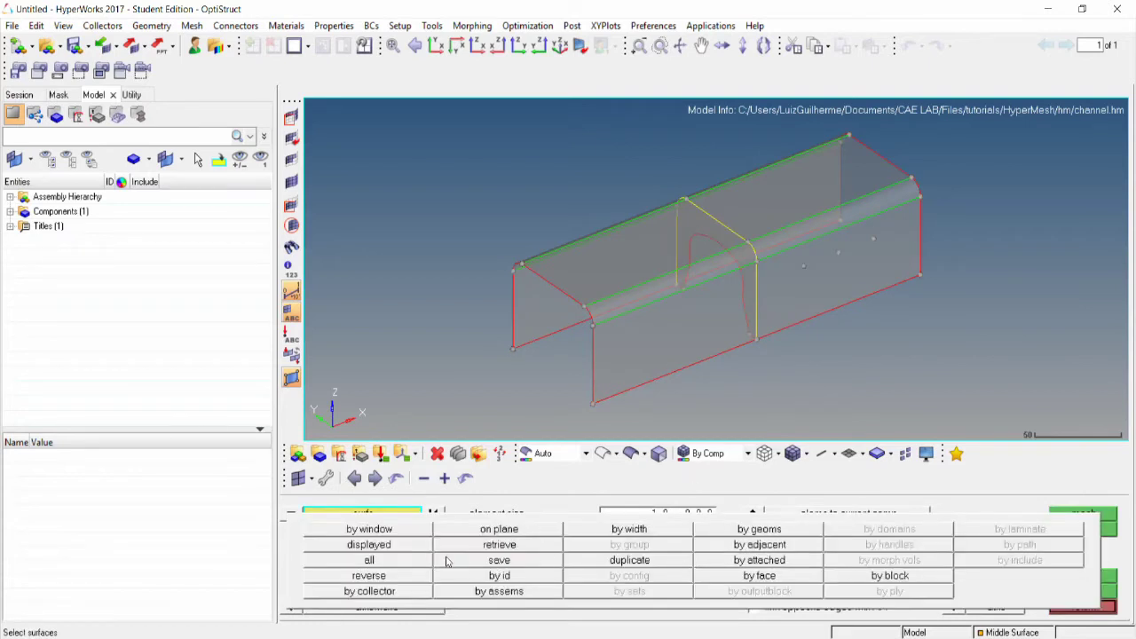
pyautogui.click(415, 548)
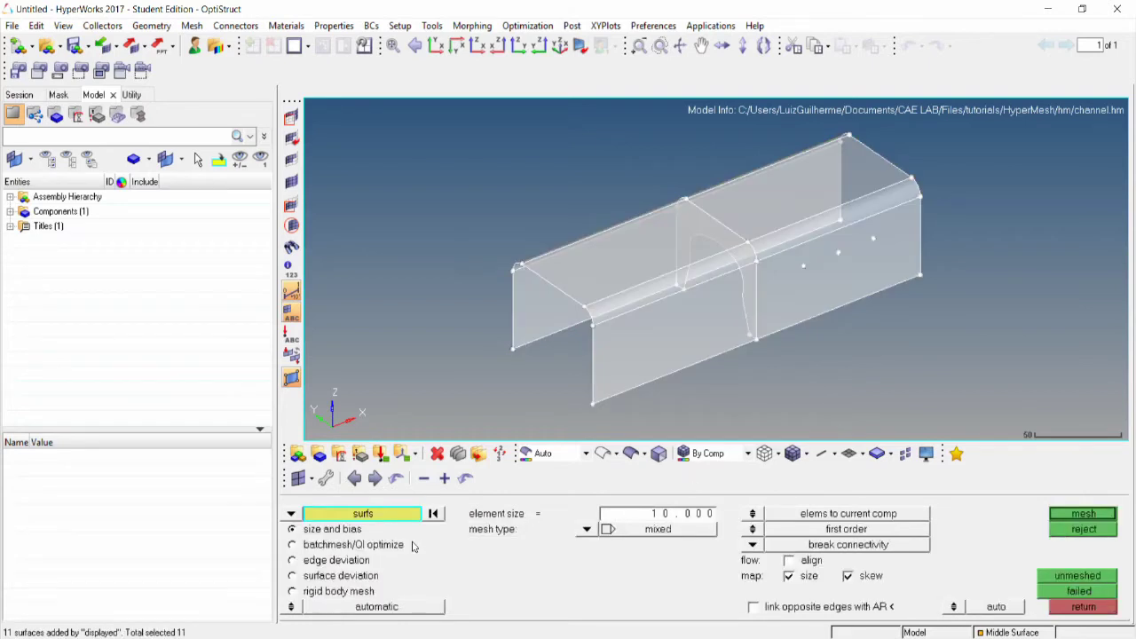
# Set element size to 5 and keep connectivity between adjacent surfaces
pyautogui.click(685, 519)
pyautogui.write('5')
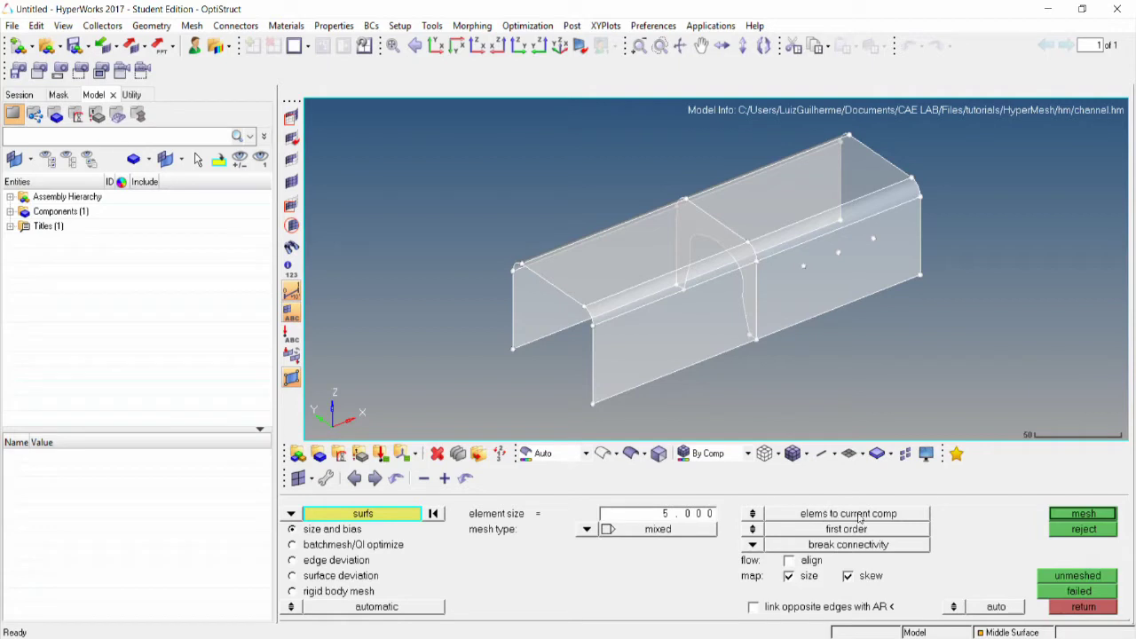
pyautogui.click(760, 544)
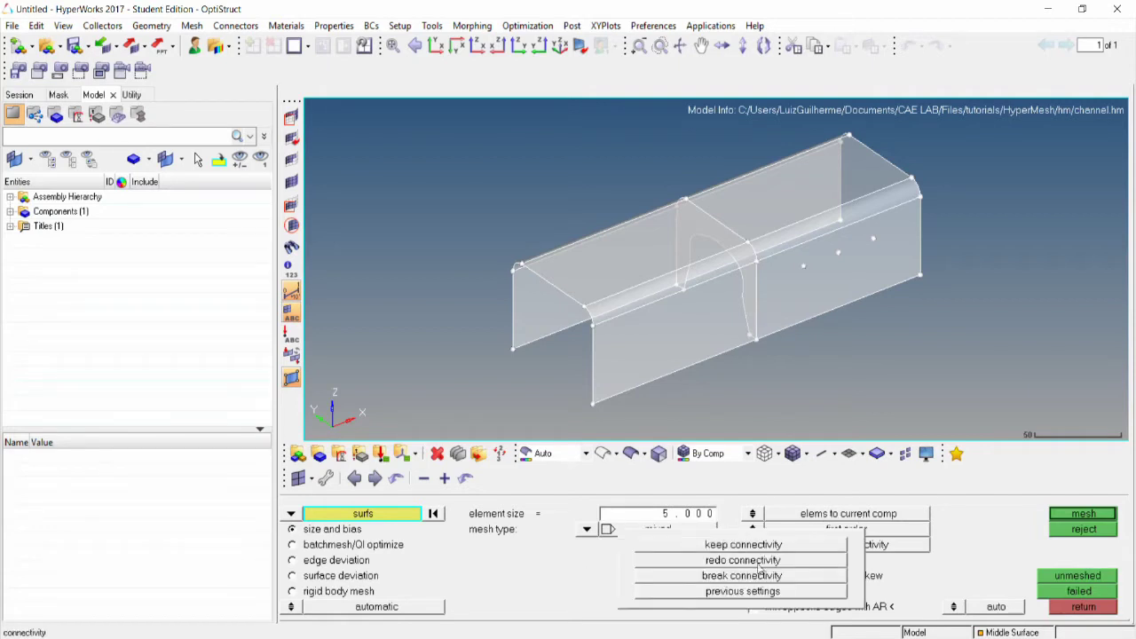
pyautogui.click(719, 545)
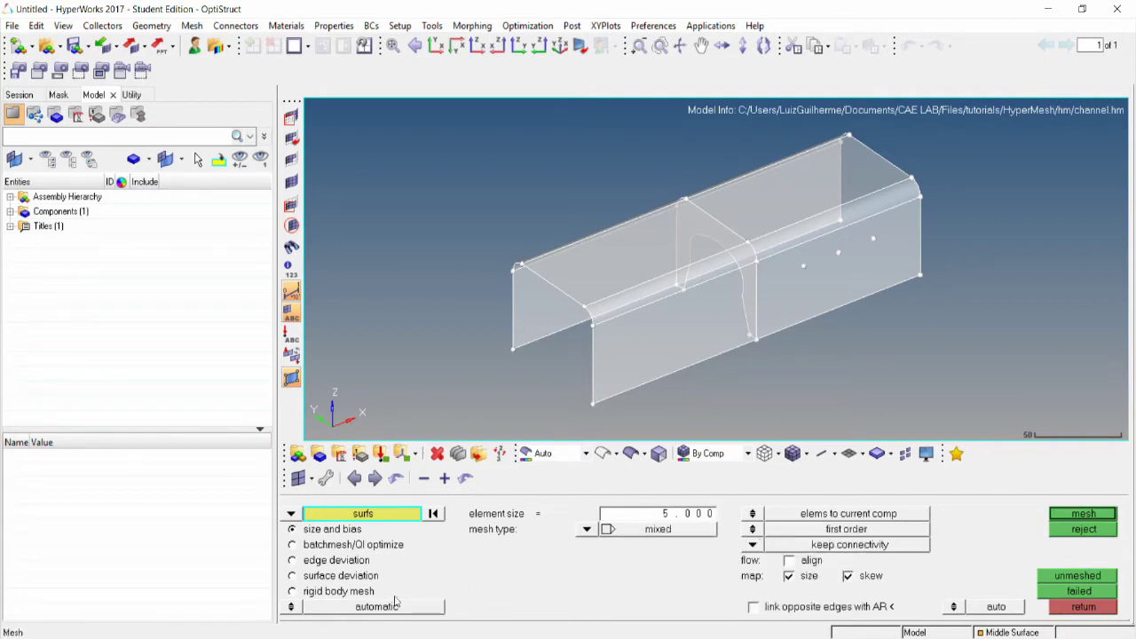
# Mesh the channel interactively into 1927 elements and accept the mesh
pyautogui.click(289, 608)
pyautogui.click(1082, 514)
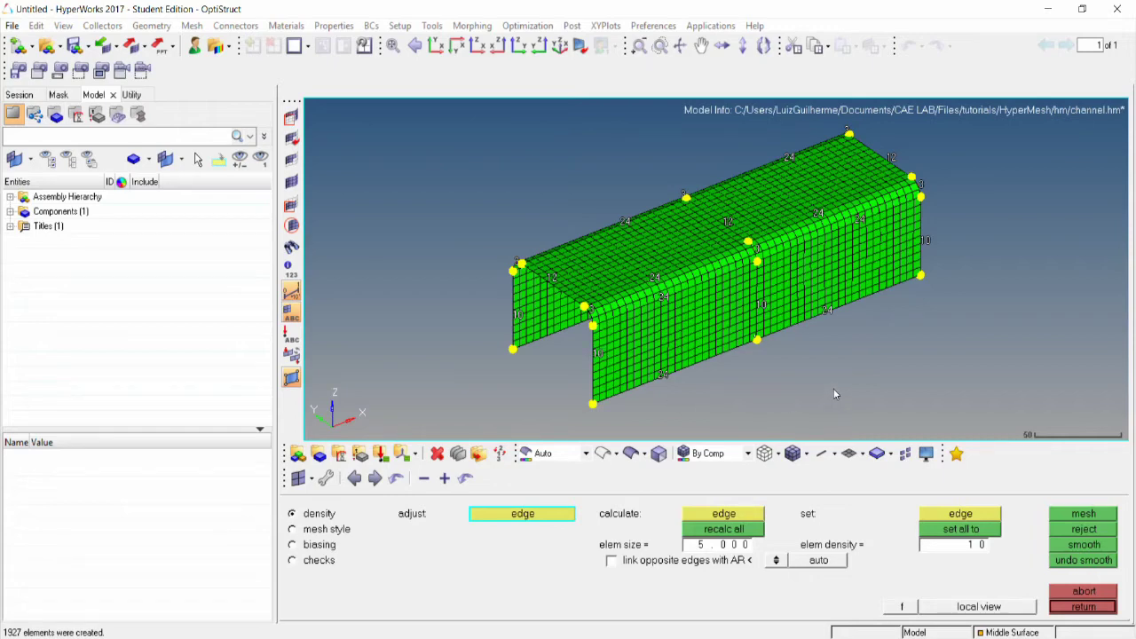
pyautogui.click(1082, 607)
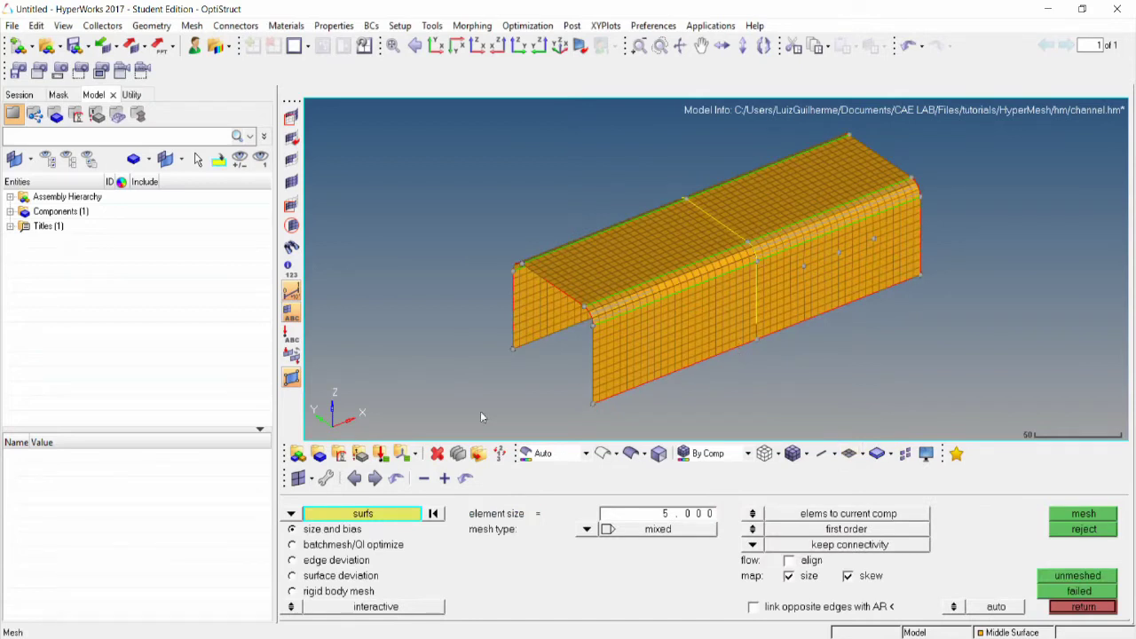
pyautogui.click(436, 454)
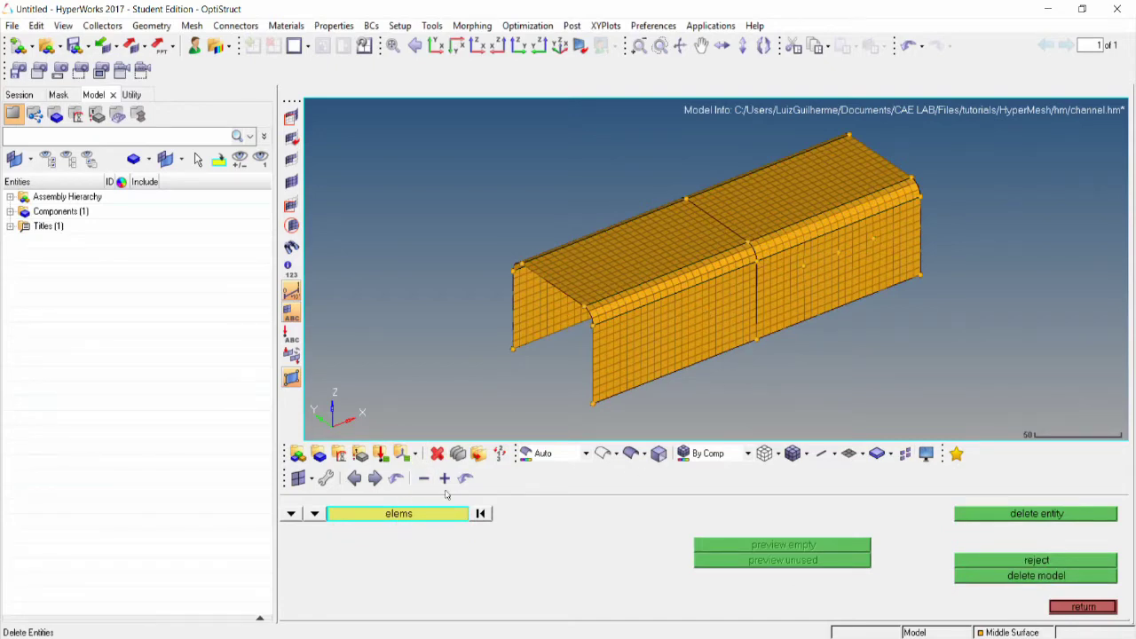
# Remove all 1927 mesh elements and return to automesh at size 5.000
pyautogui.click(412, 515)
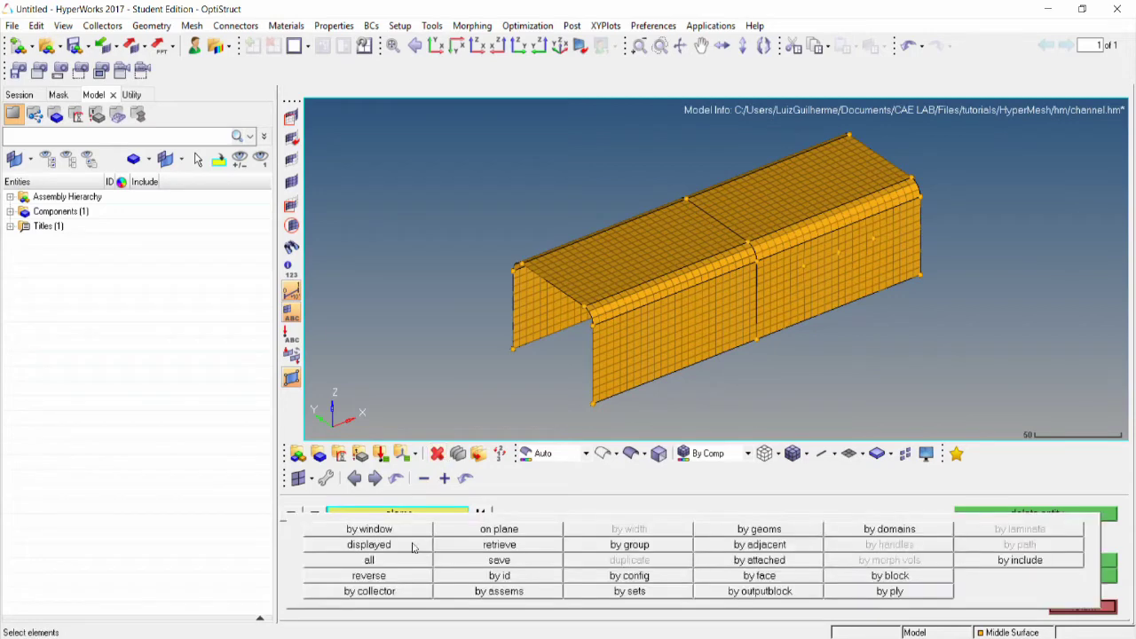
pyautogui.click(365, 564)
pyautogui.click(1004, 515)
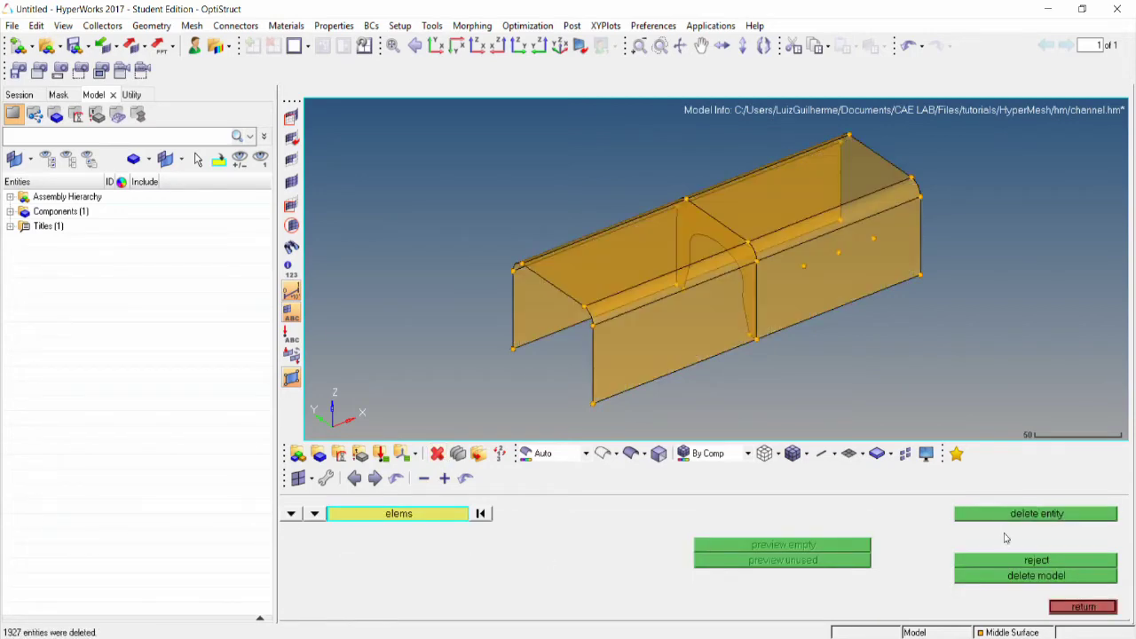
pyautogui.click(1062, 607)
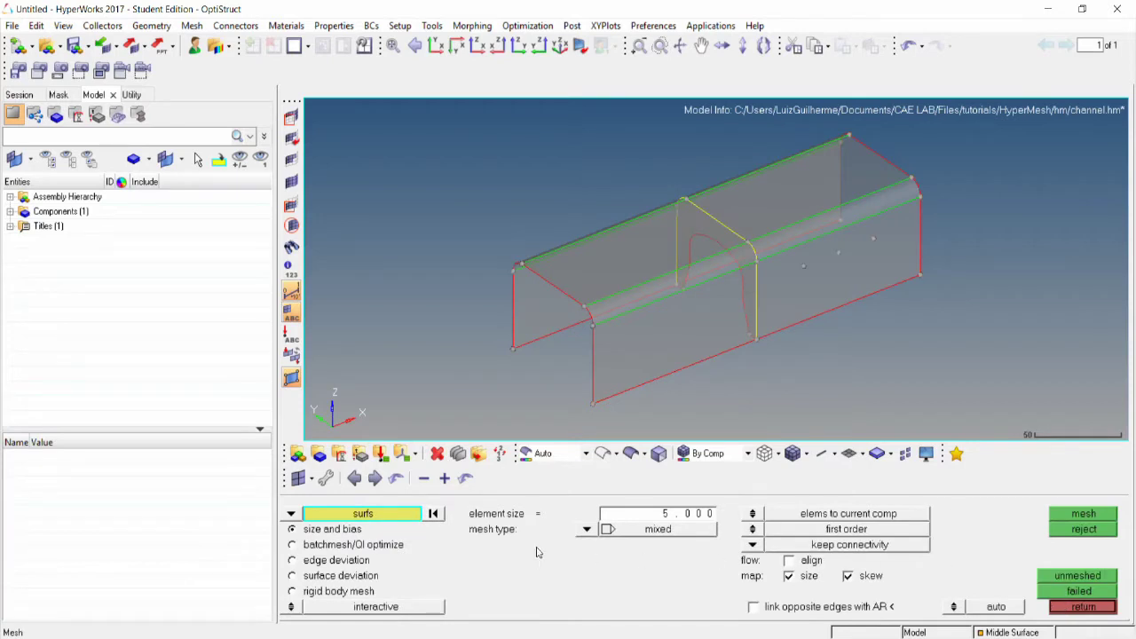
# Mesh only the right side wall into 240 elements with edge densities 24 and 10
pyautogui.click(422, 480)
pyautogui.click(813, 295)
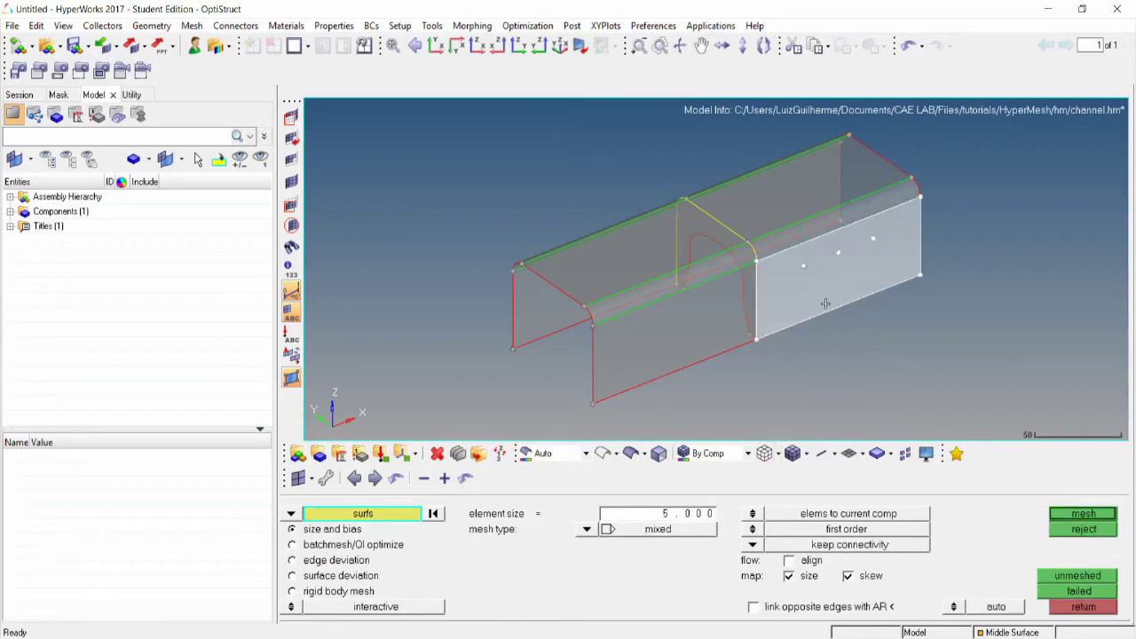
pyautogui.click(1081, 512)
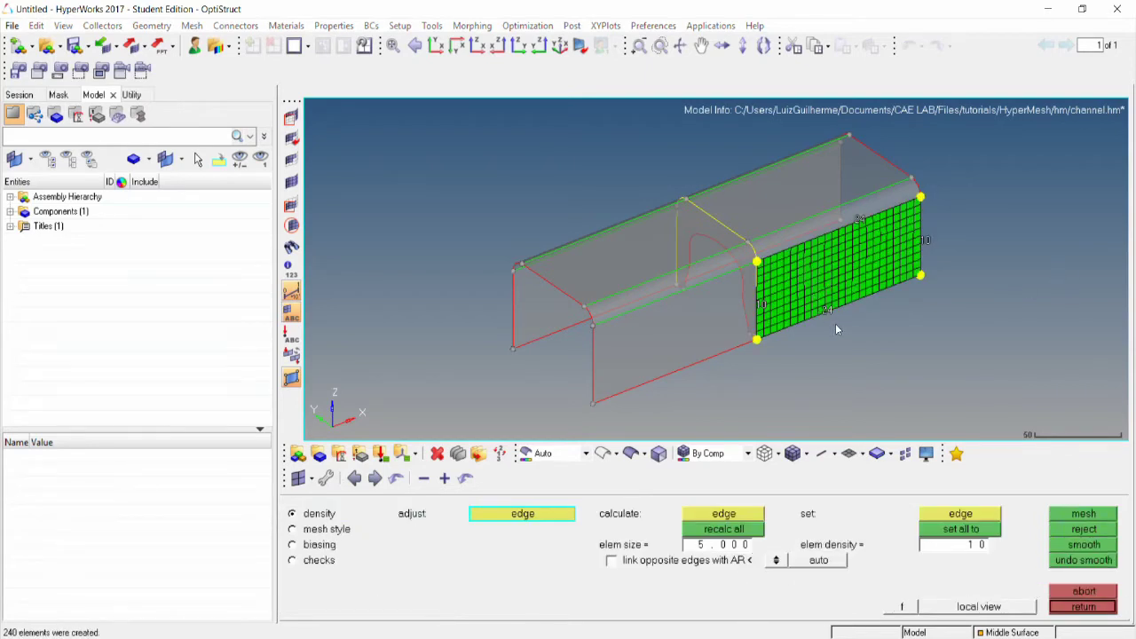
pyautogui.scroll(1, 835, 323)
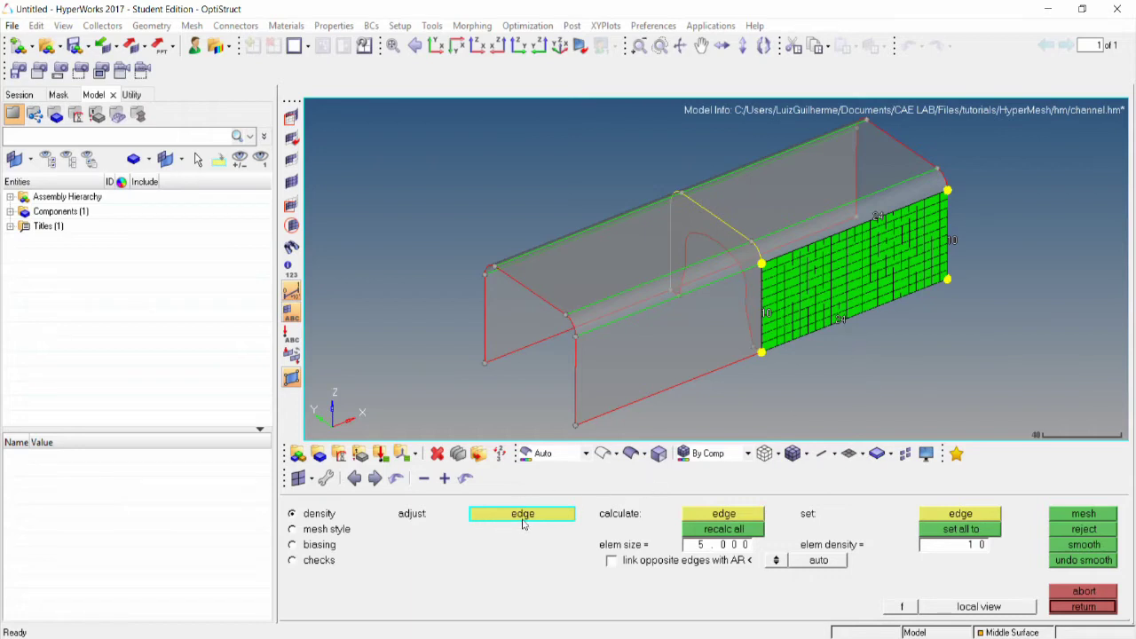
# Raise the side wall's bottom-edge density to 48 and remesh into 364 elements
pyautogui.click(840, 318)
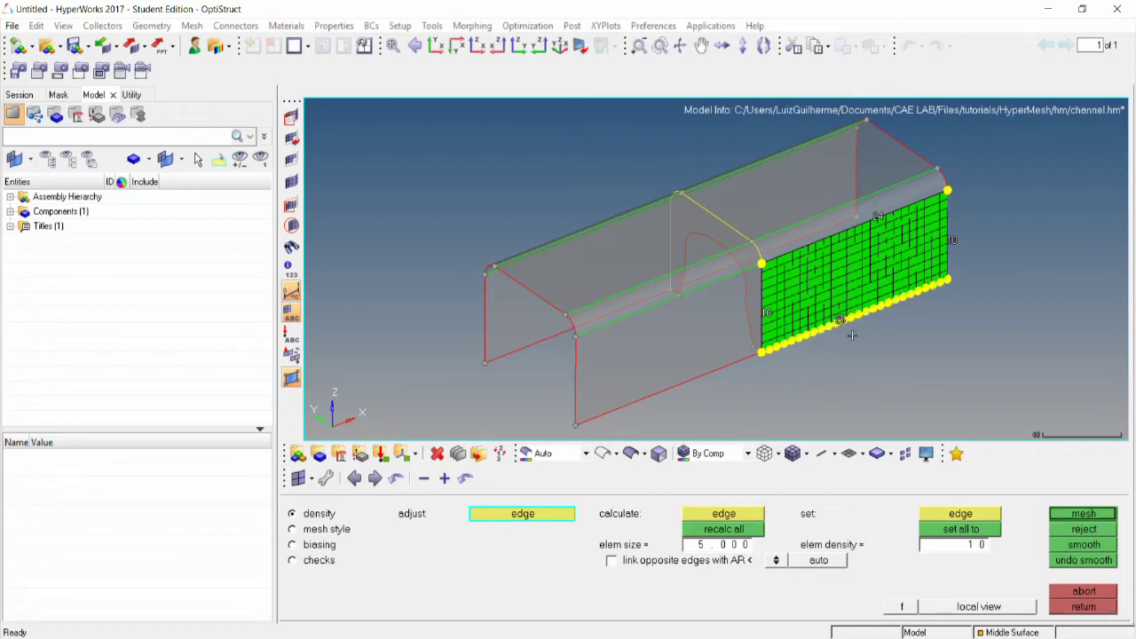
pyautogui.click(841, 320)
pyautogui.click(840, 320)
pyautogui.click(840, 319)
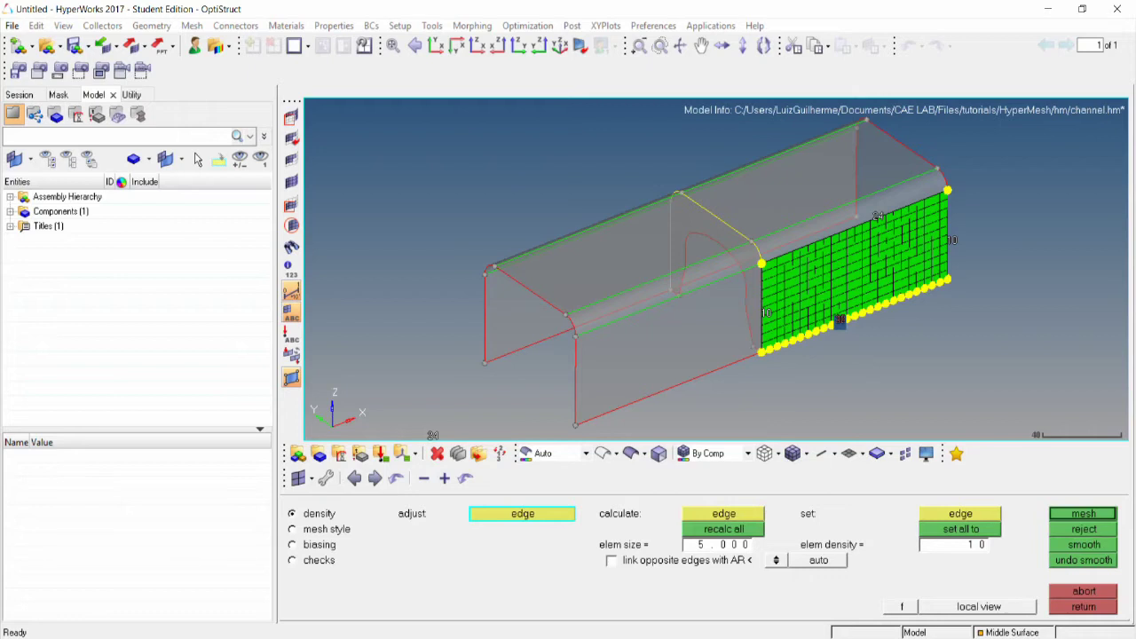
pyautogui.click(840, 319)
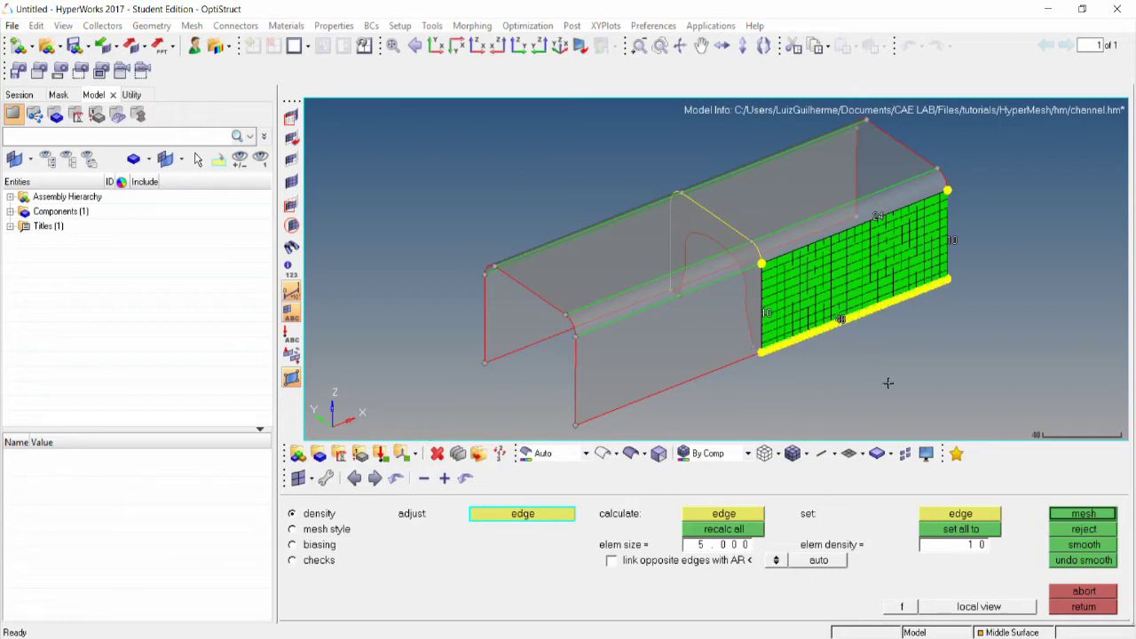
pyautogui.click(1078, 514)
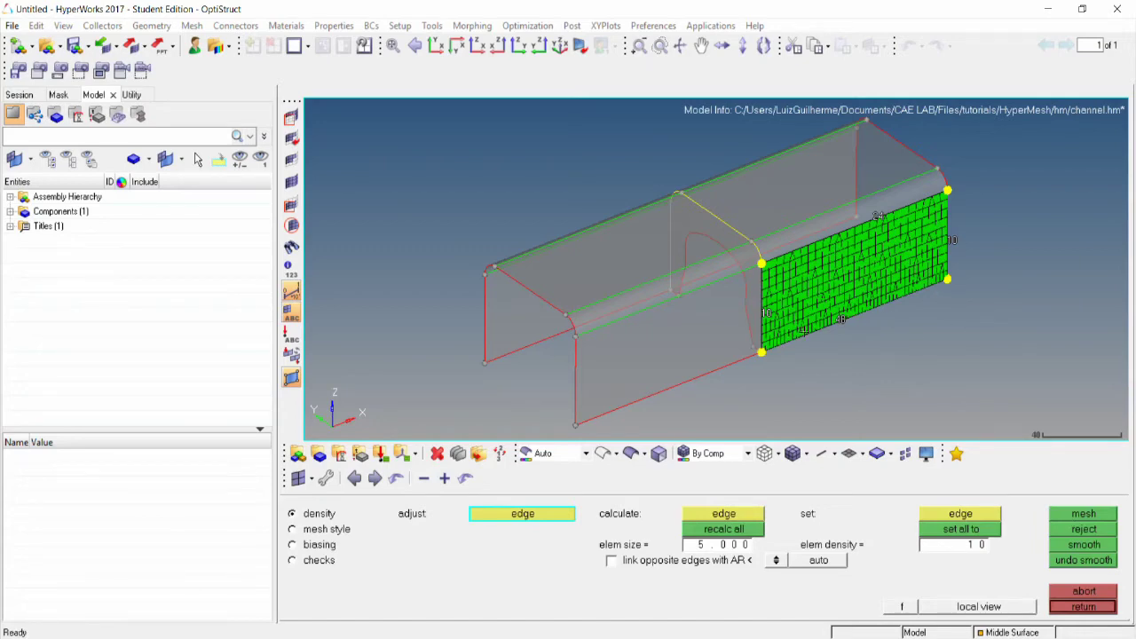
pyautogui.keyDown('ctrl'); pyautogui.moveTo(768, 329); pyautogui.dragTo(810, 332); pyautogui.keyUp('ctrl')
pyautogui.scroll(-3, 923, 346)
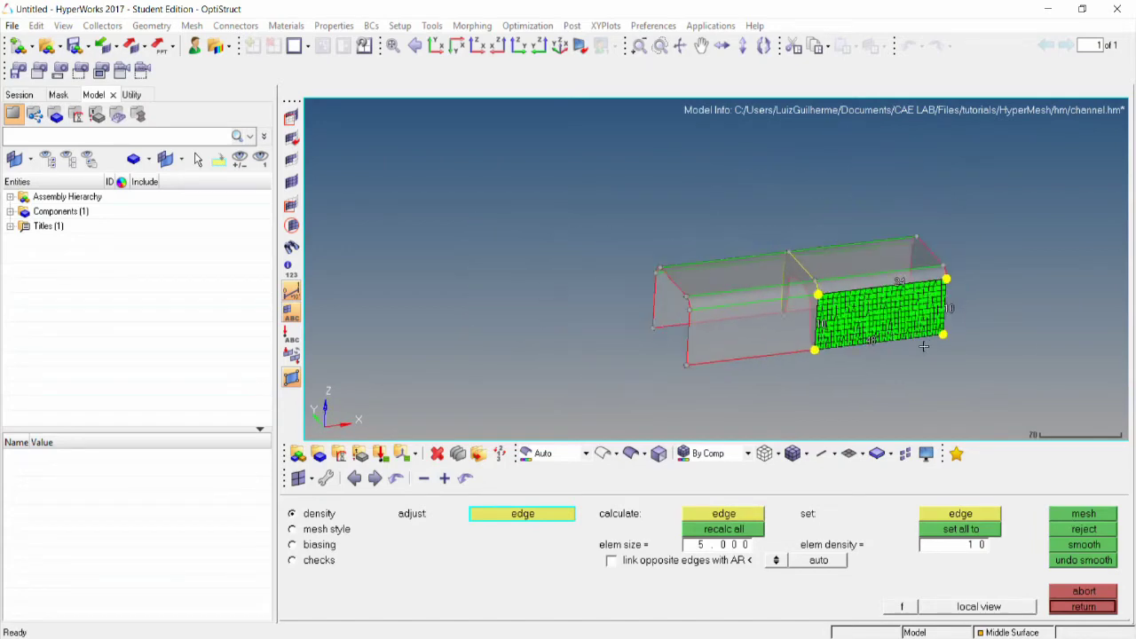
pyautogui.scroll(5, 923, 346)
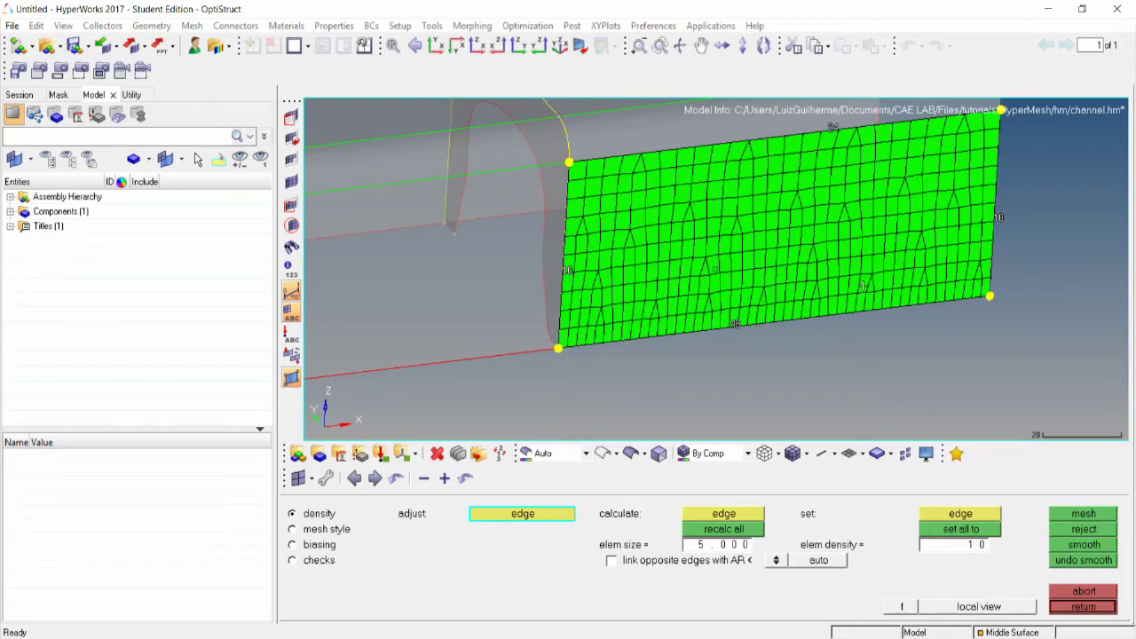
# Seed the side wall's bottom edge with 10 elements and remesh
pyautogui.click(962, 546)
pyautogui.click(963, 515)
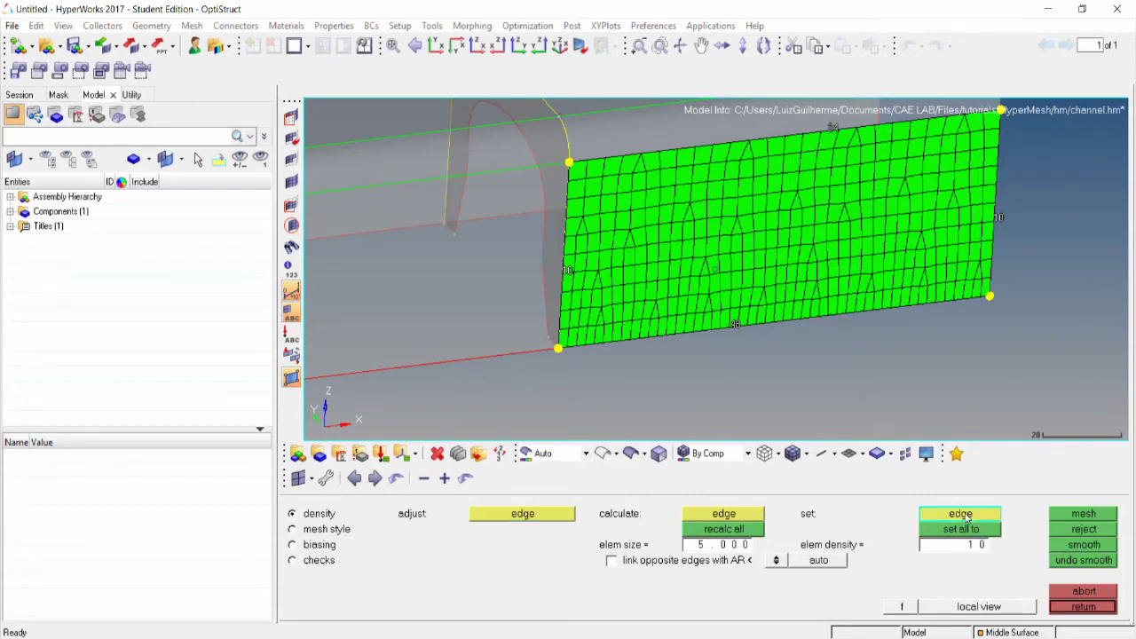
pyautogui.click(733, 322)
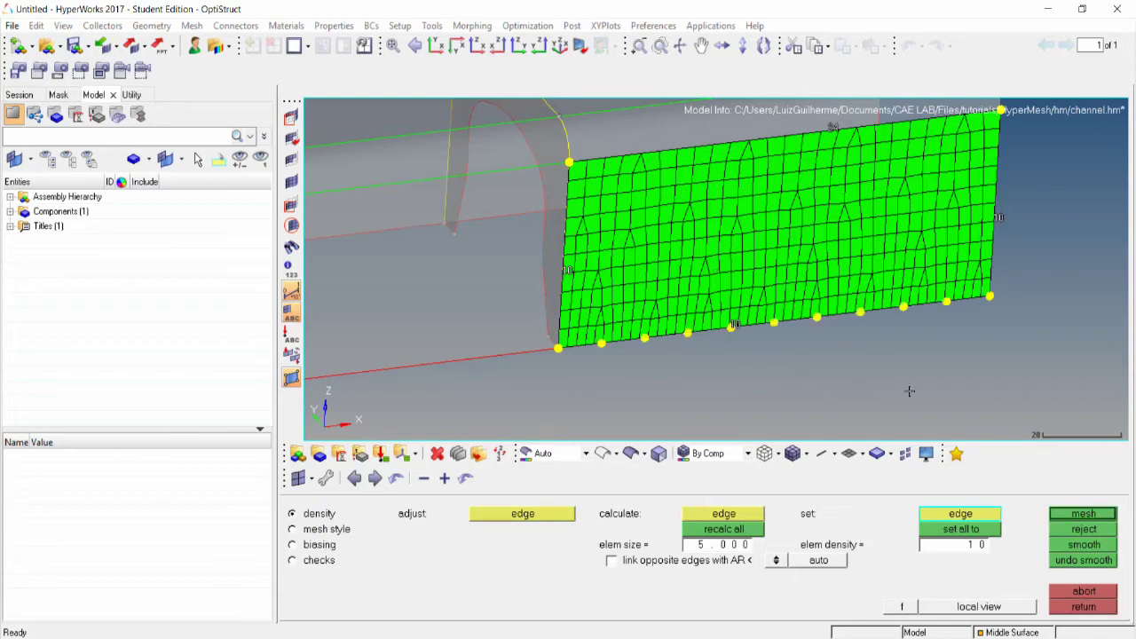
pyautogui.click(1083, 513)
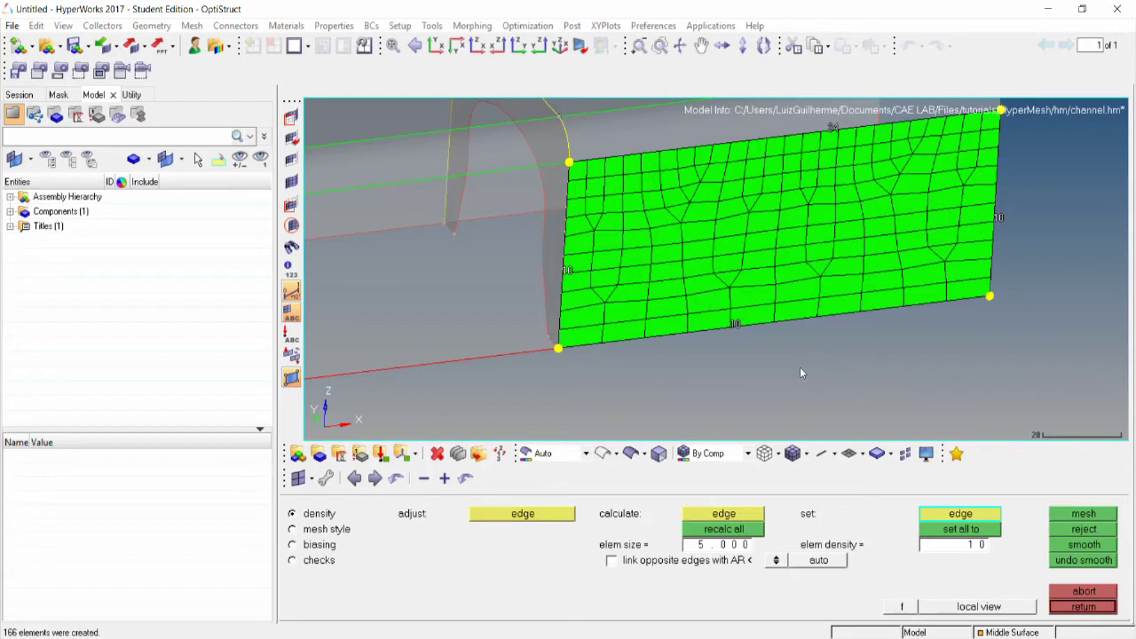
# Set every edge to 10 elements and remesh into a regular 10×10 quad grid
pyautogui.click(959, 531)
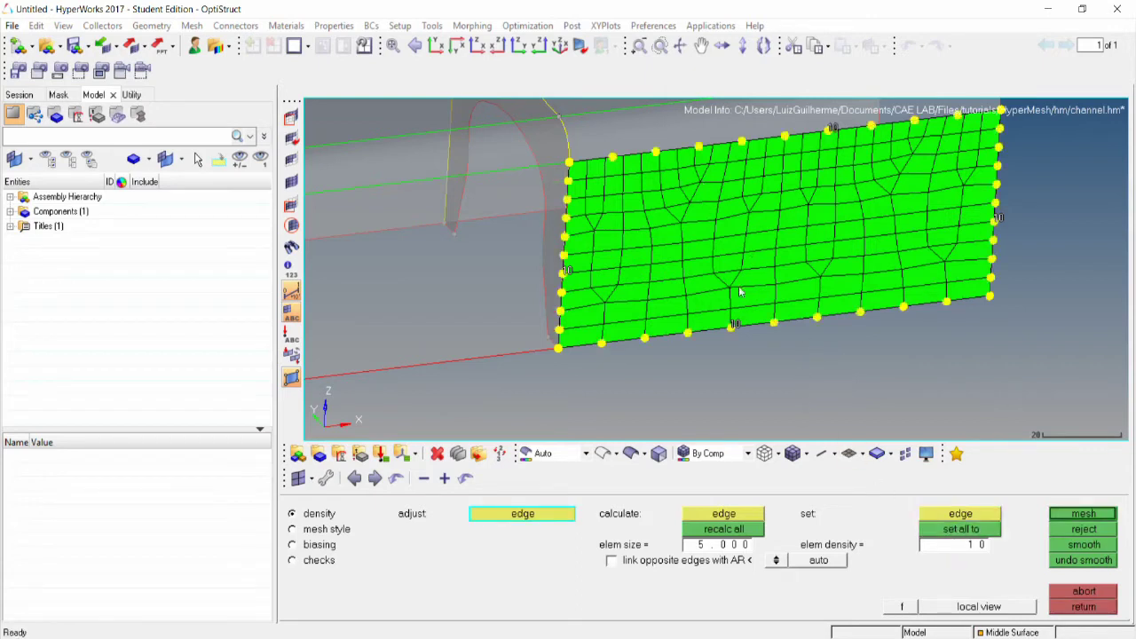
pyautogui.click(1083, 513)
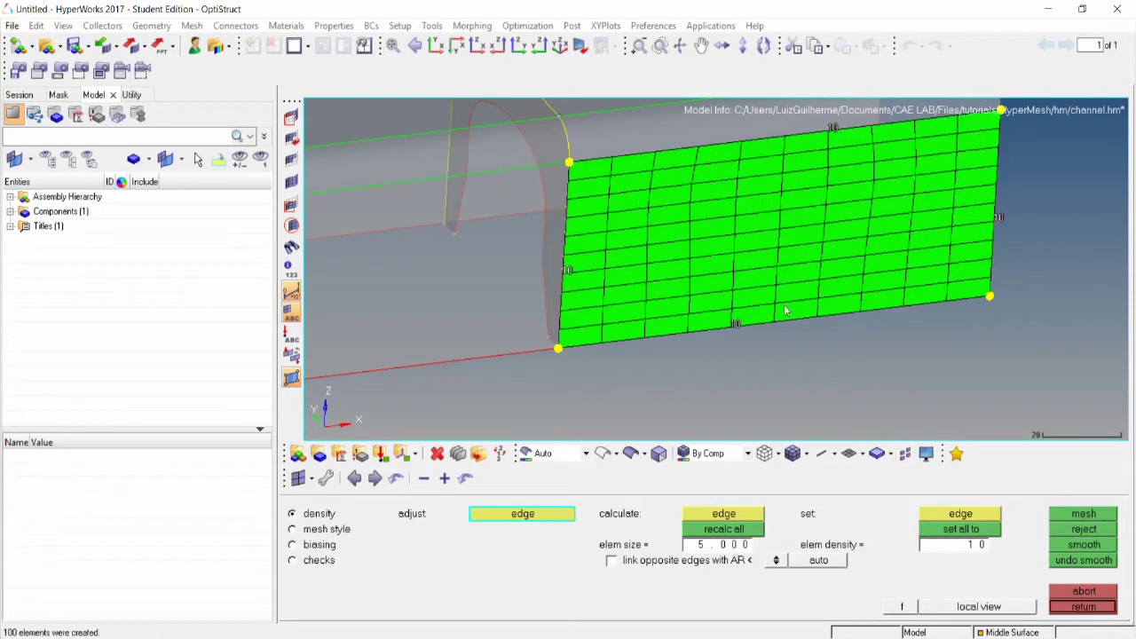
pyautogui.keyDown('ctrl'); pyautogui.moveTo(795, 284); pyautogui.dragTo(472, 175); pyautogui.keyUp('ctrl')
pyautogui.keyDown('ctrl'); pyautogui.moveTo(865, 275); pyautogui.dragTo(1004, 299); pyautogui.keyUp('ctrl')
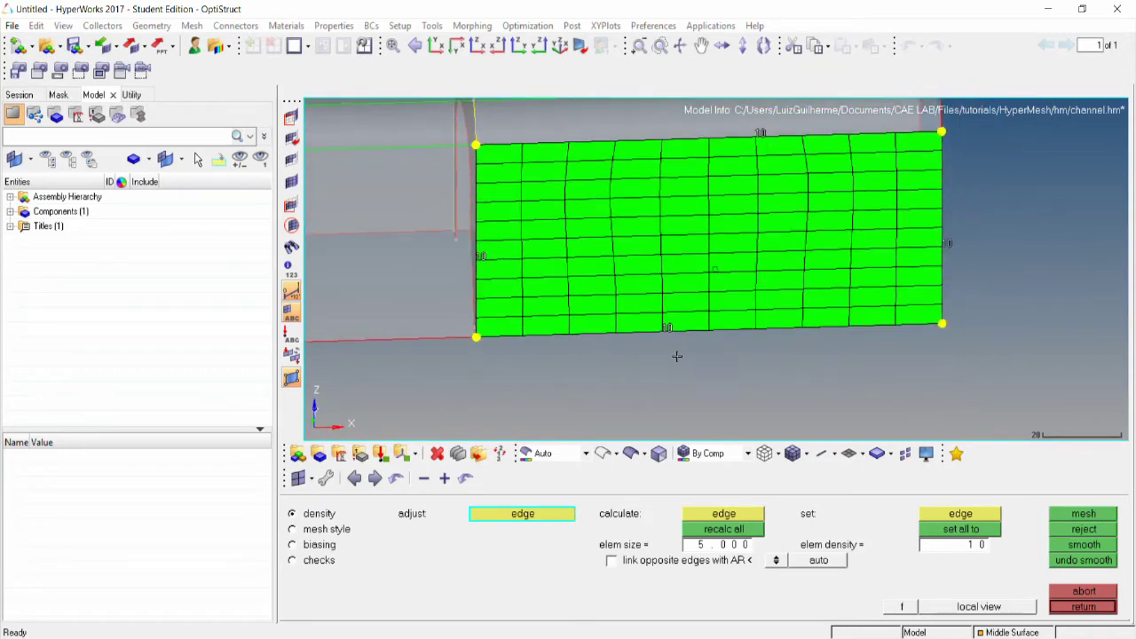
# Set element size 7, reseed the bottom and all edges, and remesh the wall
pyautogui.click(720, 549)
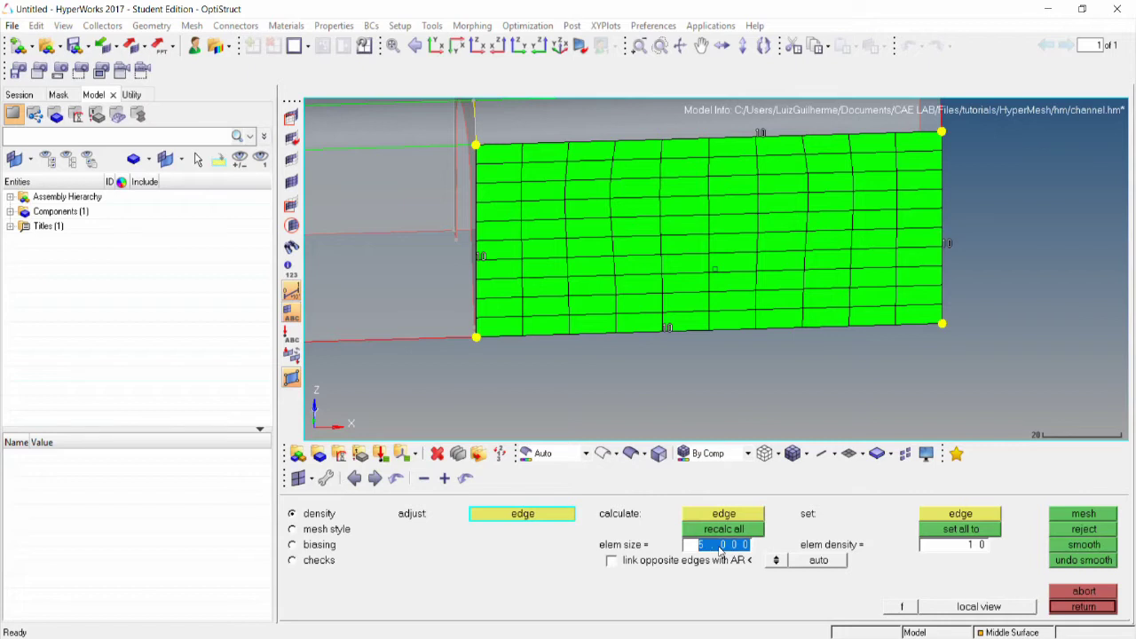
pyautogui.write('7')
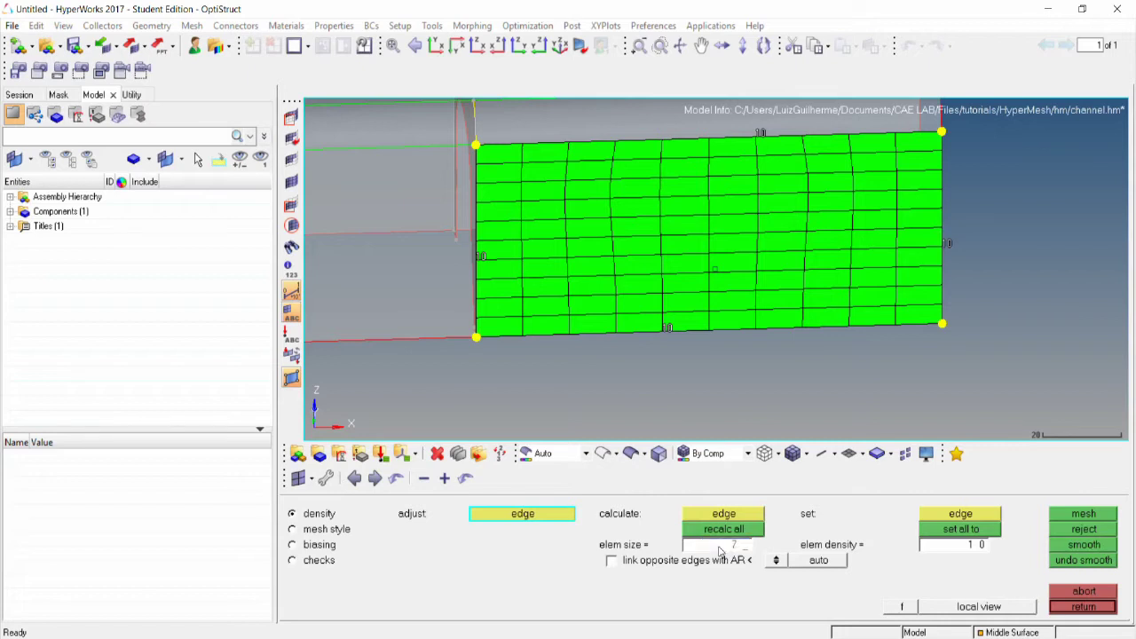
pyautogui.press('Return')
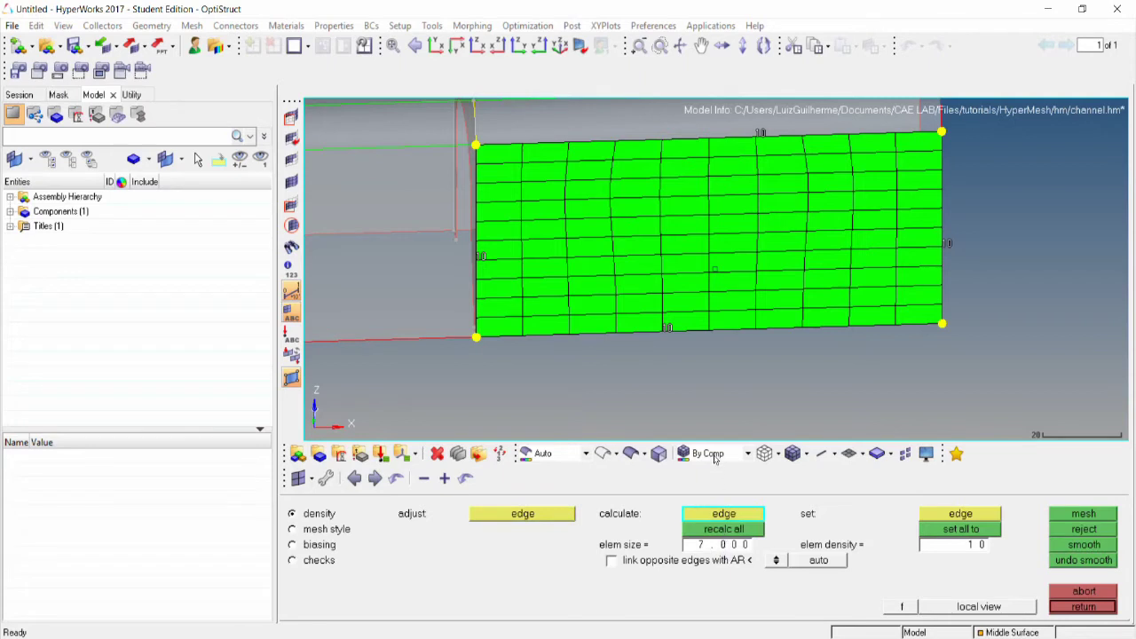
pyautogui.click(670, 331)
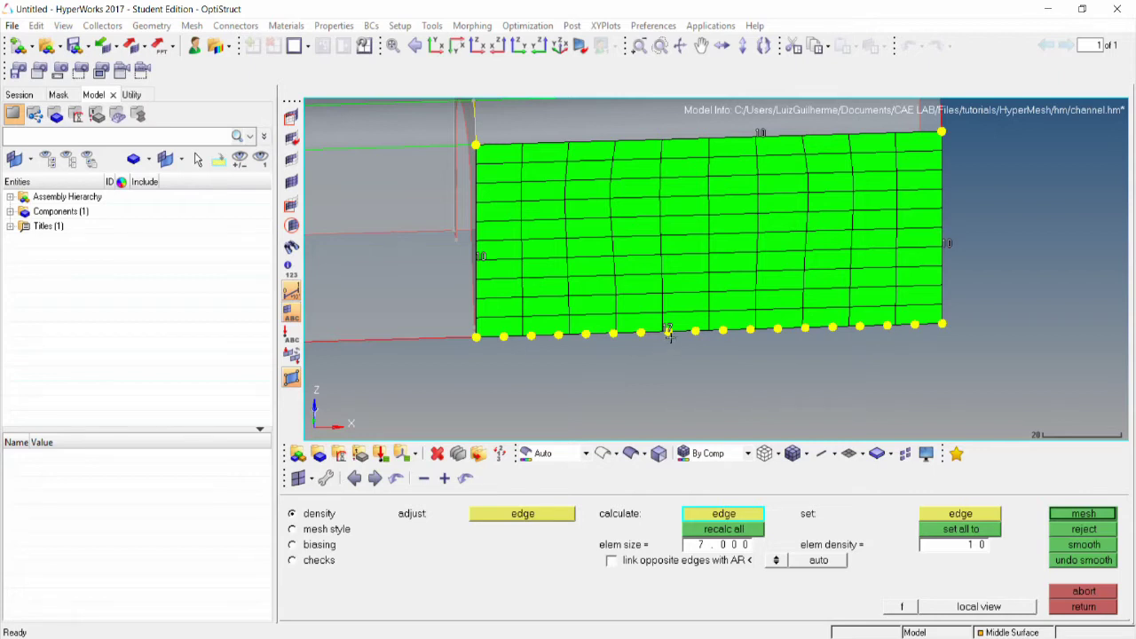
pyautogui.click(1077, 515)
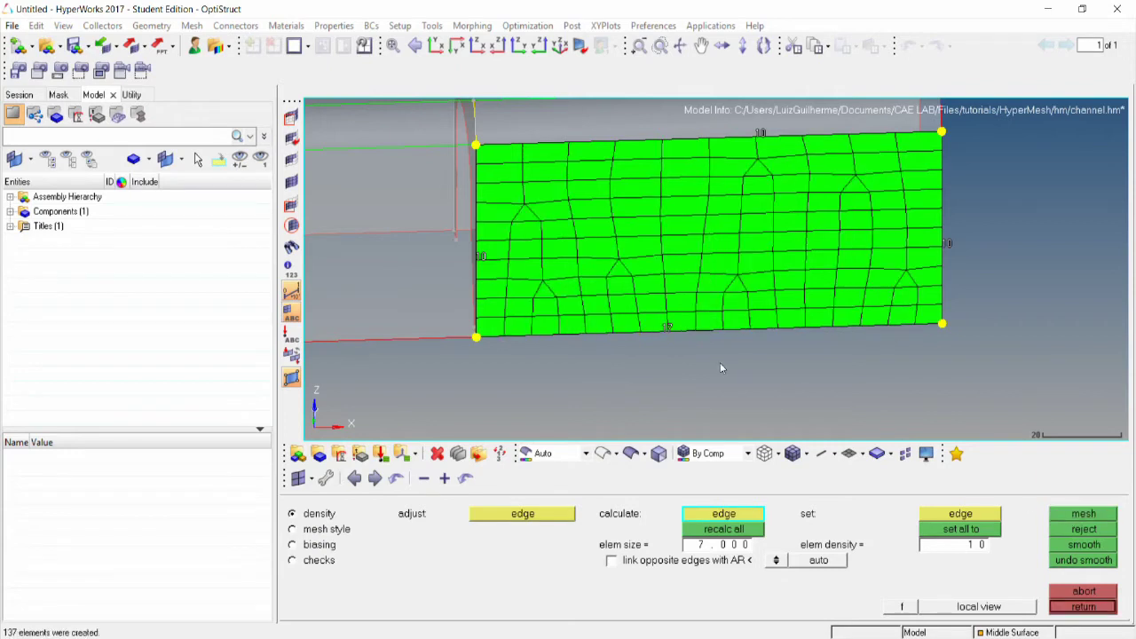
pyautogui.click(742, 531)
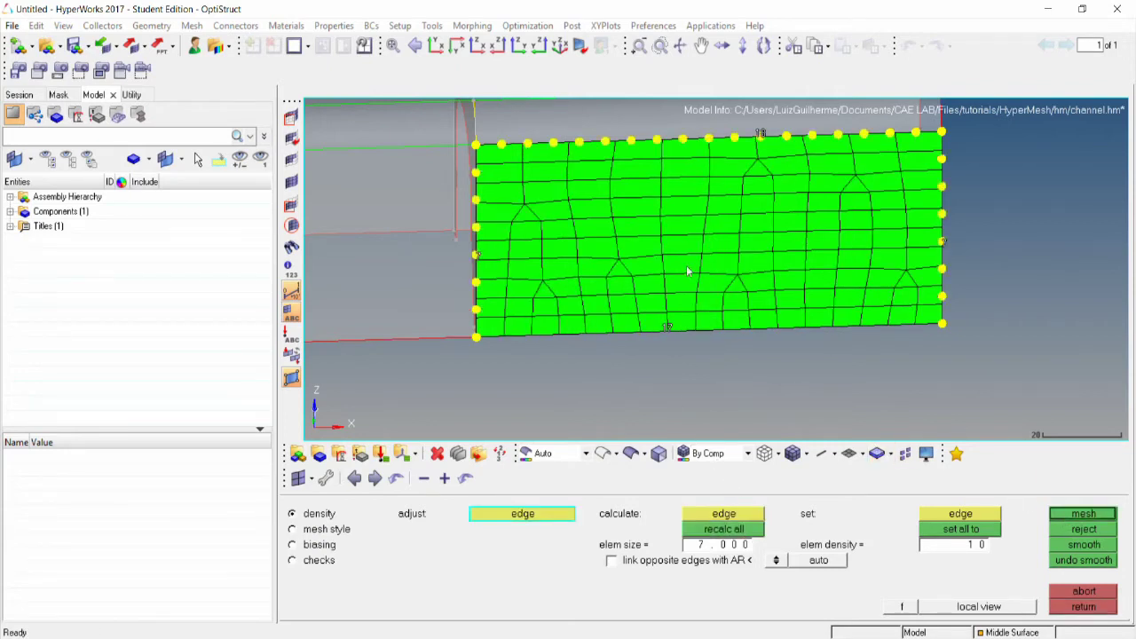
pyautogui.click(1081, 515)
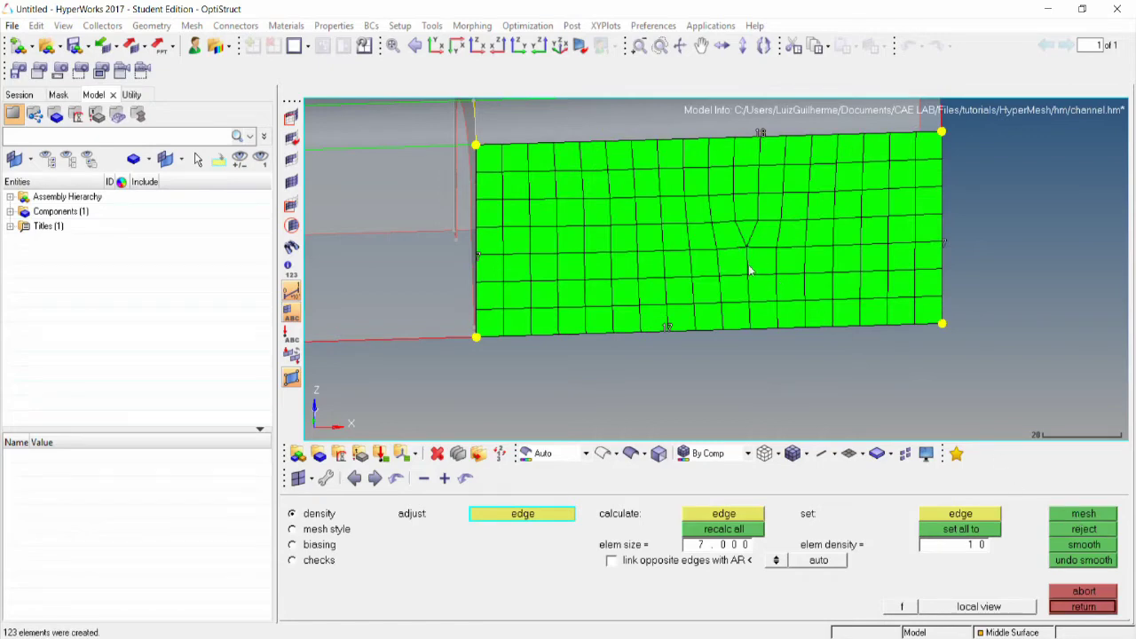
pyautogui.keyDown('ctrl'); pyautogui.moveTo(675, 272); pyautogui.dragTo(454, 253); pyautogui.keyUp('ctrl')
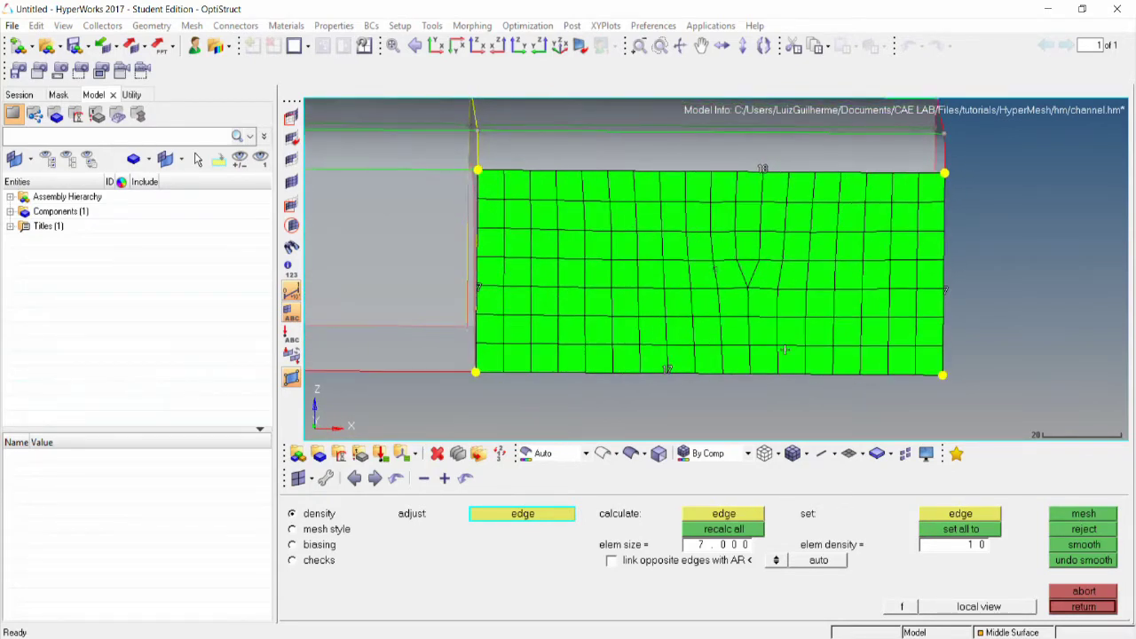
pyautogui.scroll(-2, 600, 269)
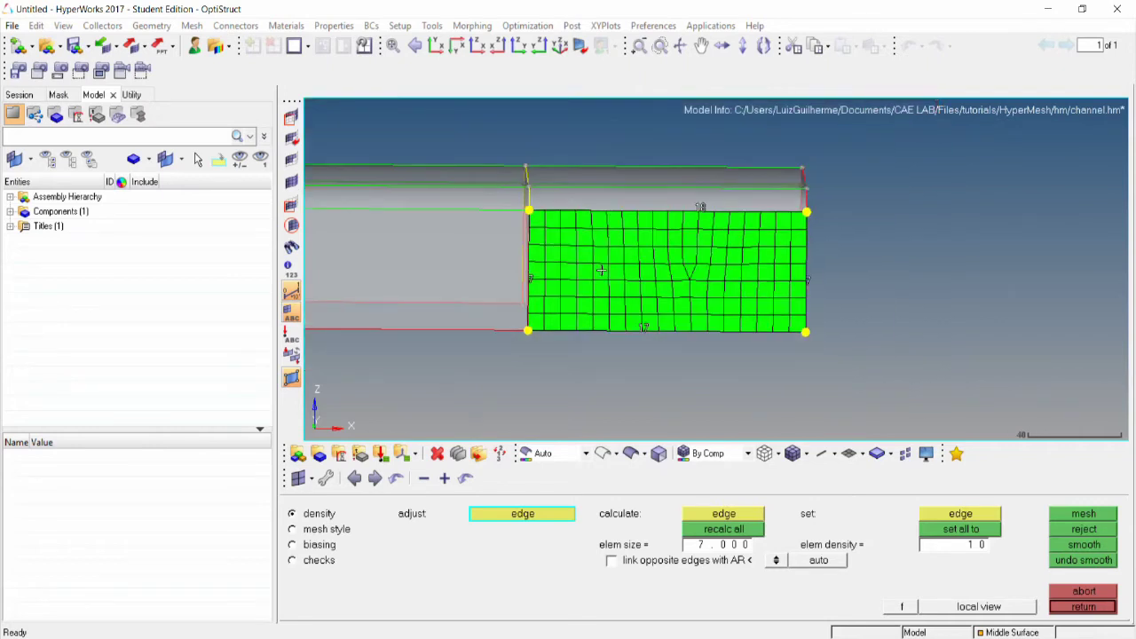
# Change element size to 5, recalculate all edge densities, and remesh finer
pyautogui.doubleClick(722, 545)
pyautogui.write('5')
pyautogui.press('Return')
pyautogui.click(723, 529)
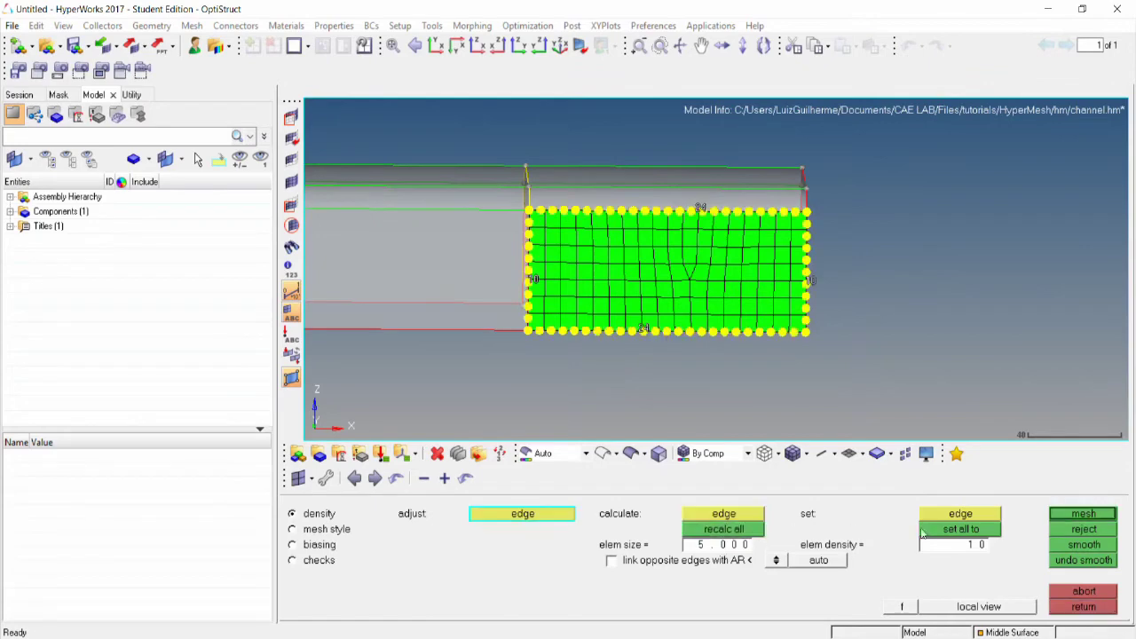
pyautogui.click(1082, 514)
pyautogui.keyDown('ctrl'); pyautogui.moveTo(675, 275); pyautogui.dragTo(621, 301); pyautogui.keyUp('ctrl')
# Accept the wall mesh, then mesh the arched surface into 103 mixed elements in front view
pyautogui.click(1097, 608)
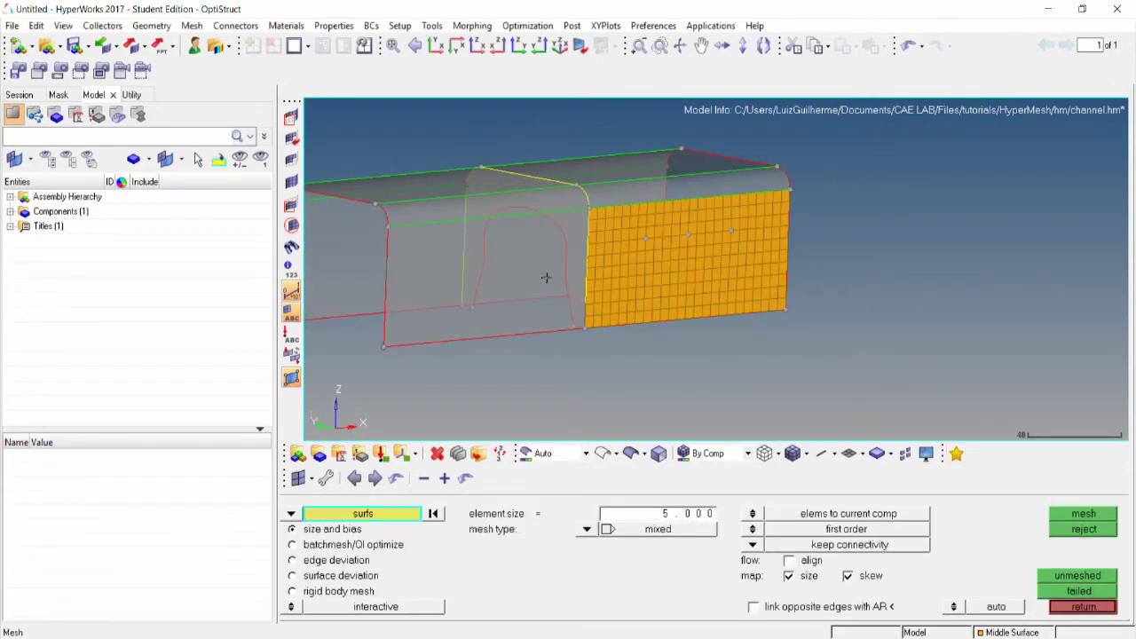
pyautogui.keyDown('ctrl'); pyautogui.moveTo(522, 269); pyautogui.dragTo(552, 283); pyautogui.keyUp('ctrl')
pyautogui.click(452, 266)
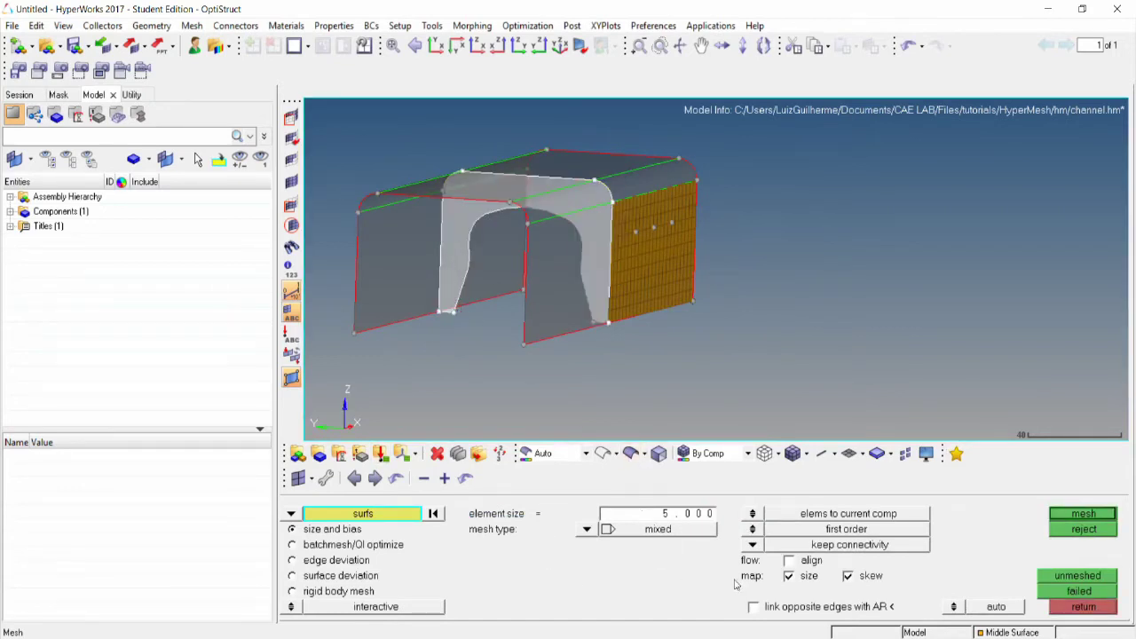
pyautogui.click(1080, 514)
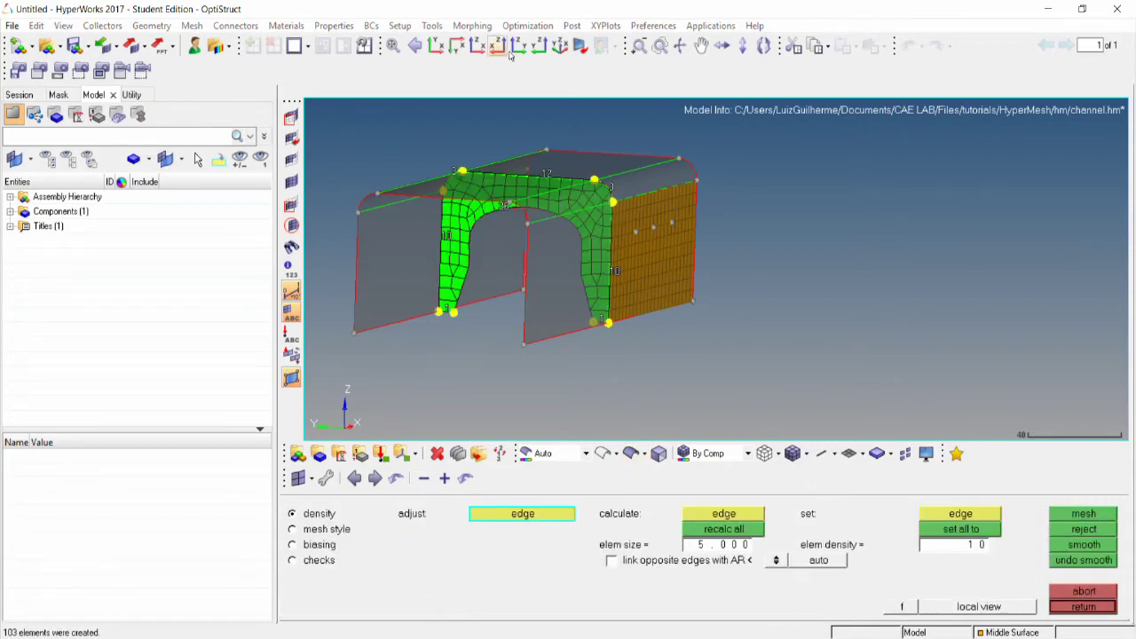
pyautogui.click(539, 48)
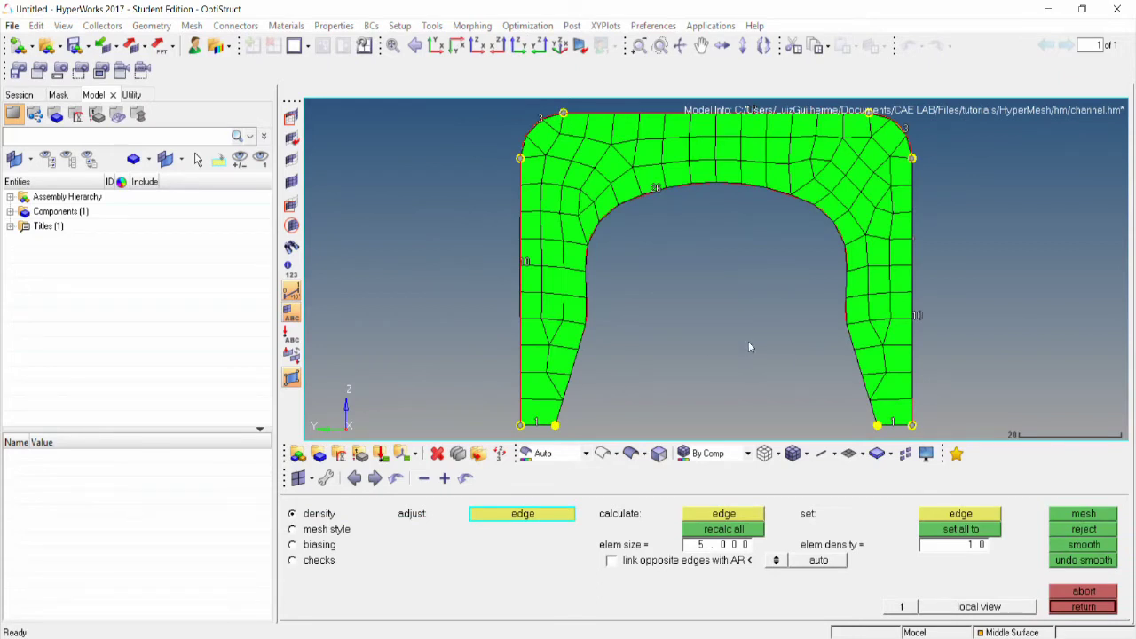
pyautogui.click(318, 560)
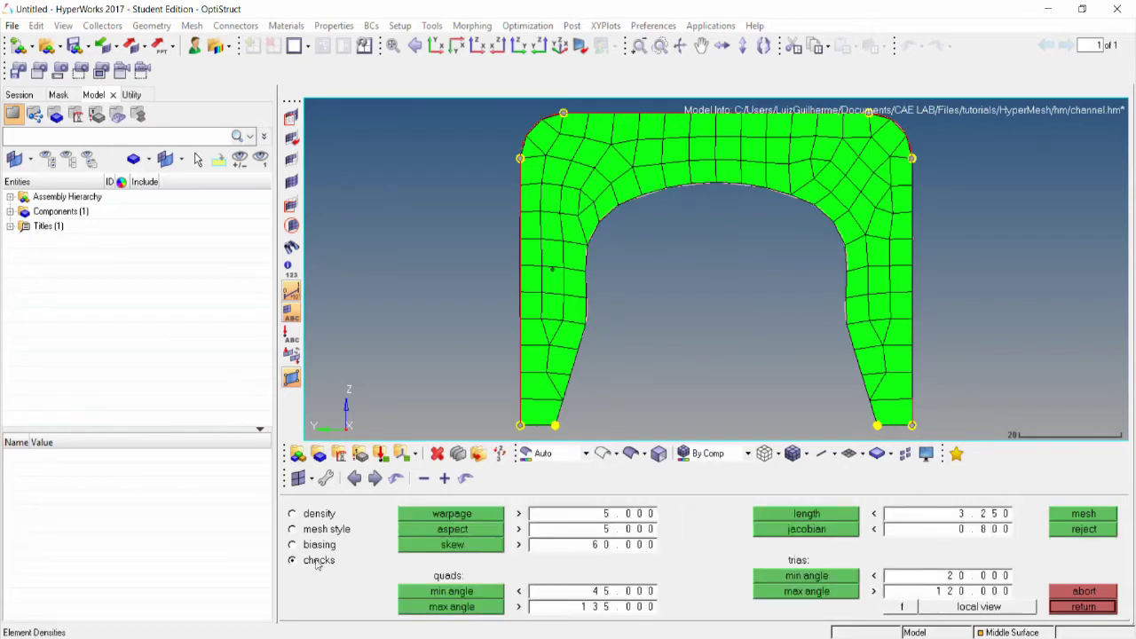
# Check aspect ratio, jacobian and quad min/max angles, flagging one element at 136.54°
pyautogui.click(469, 529)
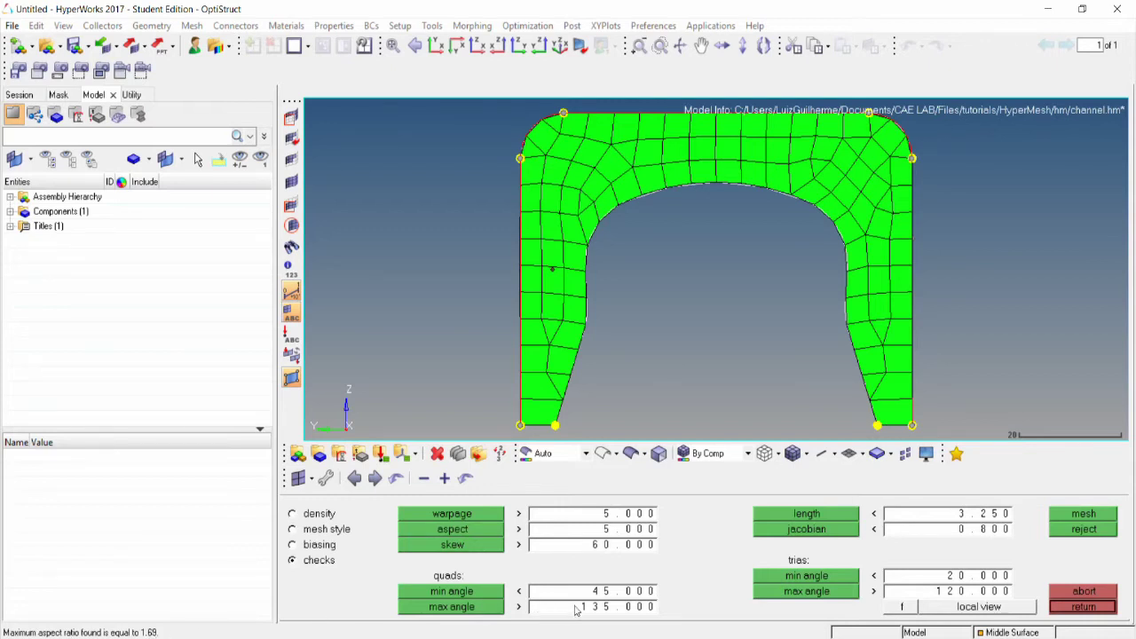
pyautogui.click(957, 529)
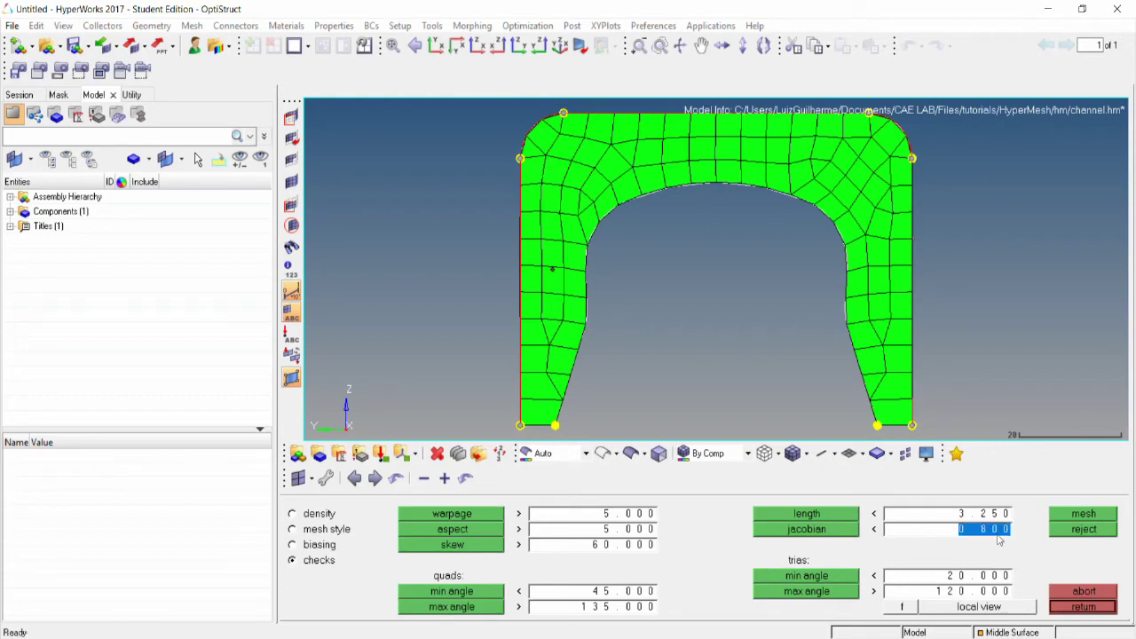
pyautogui.click(848, 536)
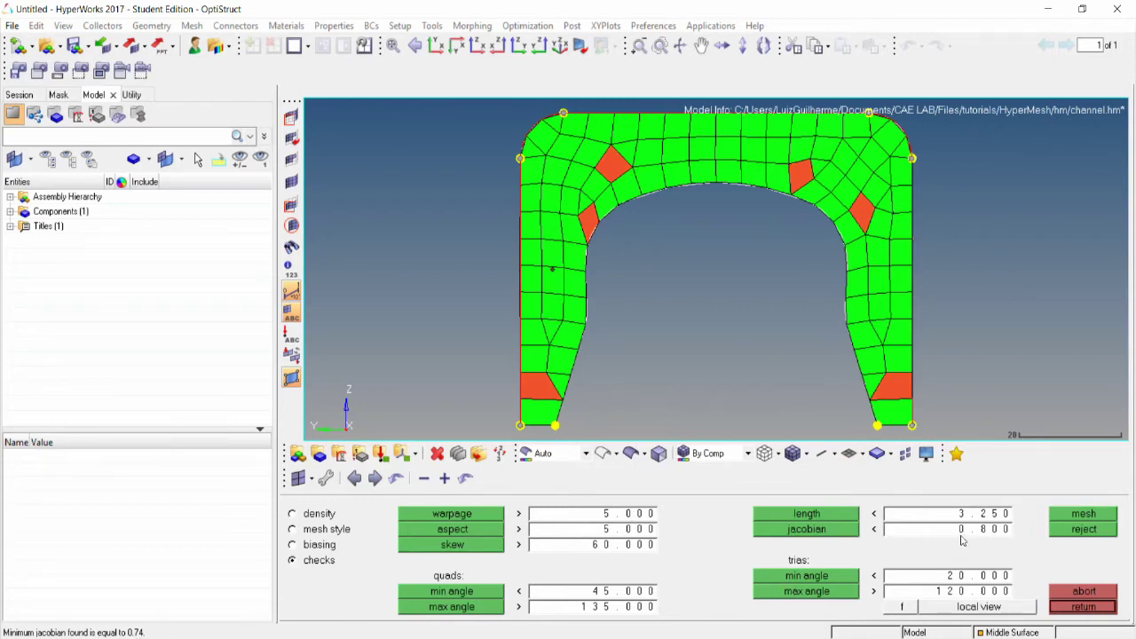
pyautogui.click(472, 594)
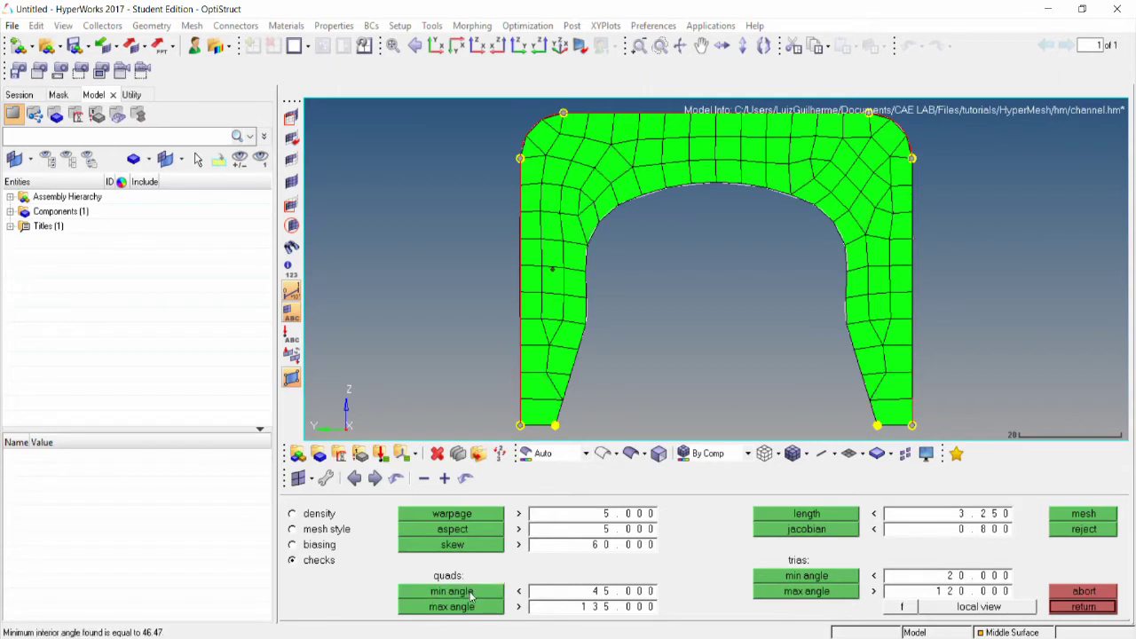
pyautogui.click(467, 609)
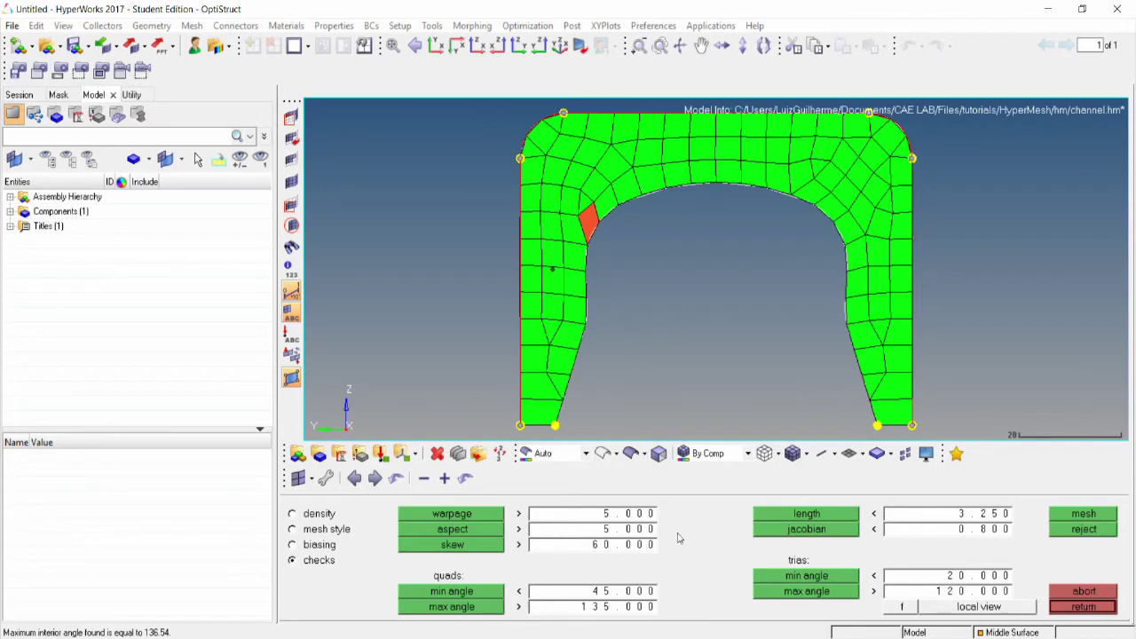
pyautogui.click(347, 535)
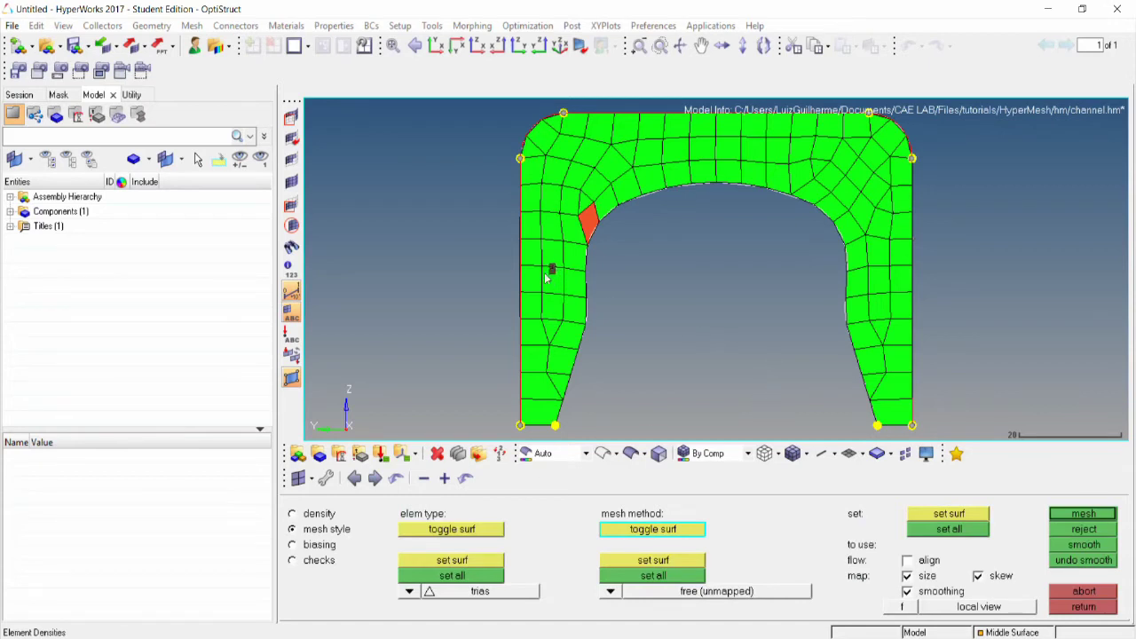
# Apply map-as-rectangle meshing to all surfaces and remesh the cross-section into 74 elements
pyautogui.click(620, 596)
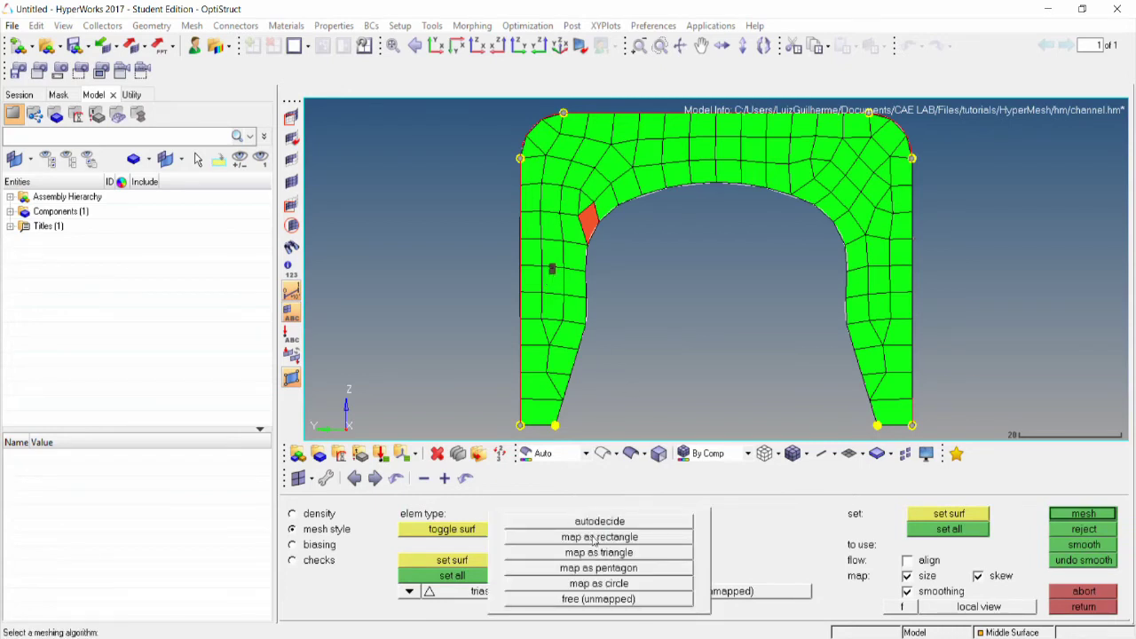
pyautogui.click(596, 537)
pyautogui.click(665, 562)
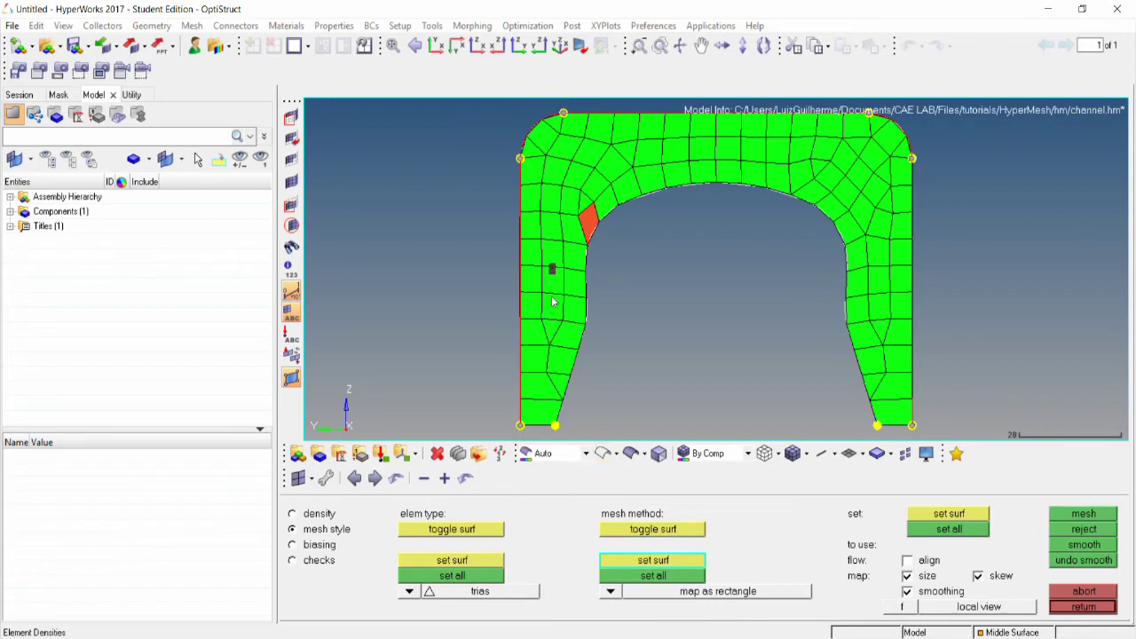
pyautogui.click(552, 268)
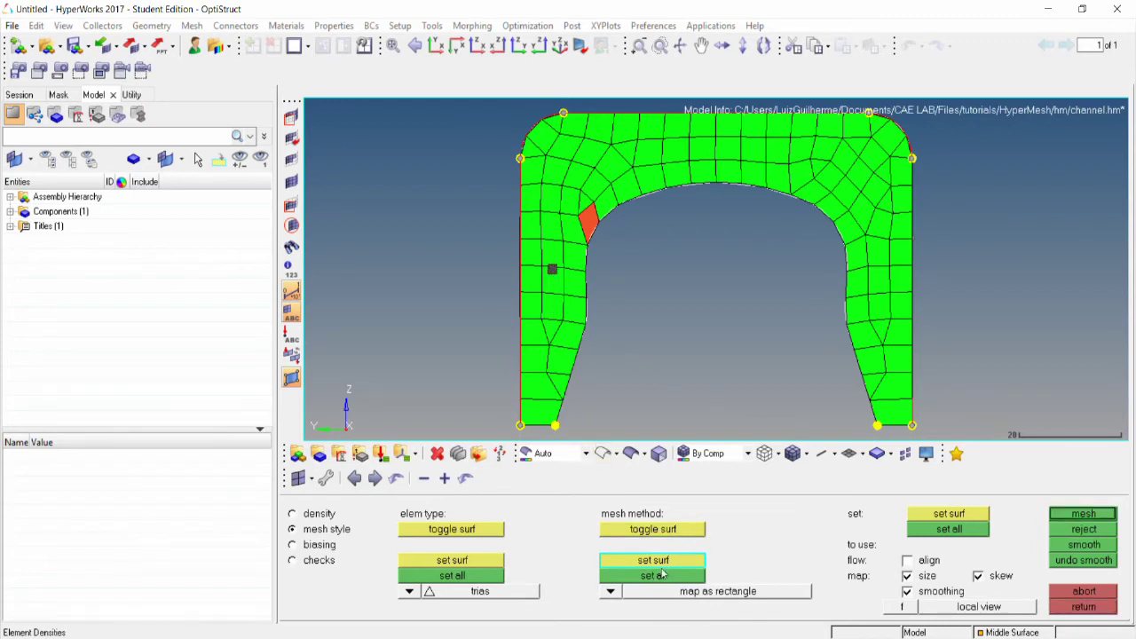
pyautogui.click(662, 575)
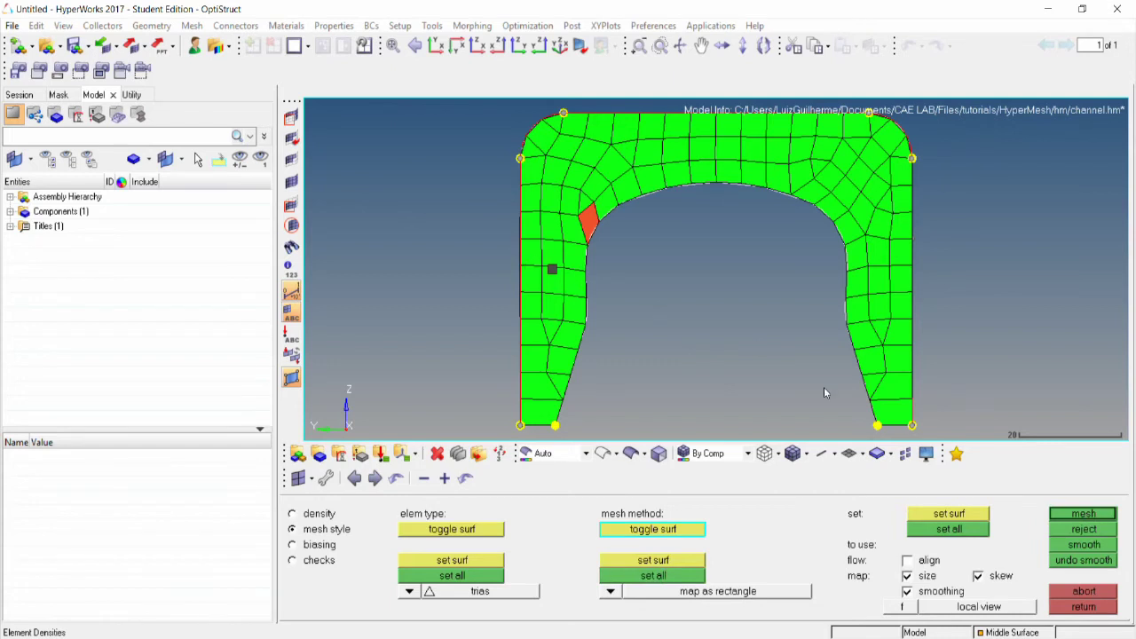
pyautogui.click(1079, 514)
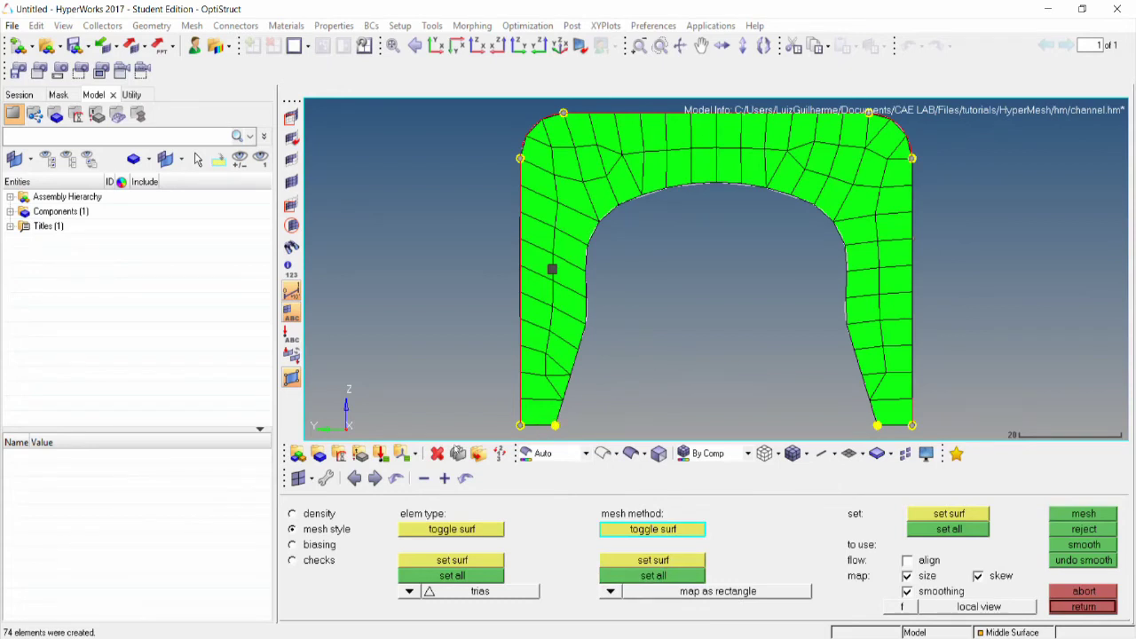
# Run aspect ratio, jacobian and quad min/max angle checks, flagging one quad at 42.98°
pyautogui.click(292, 560)
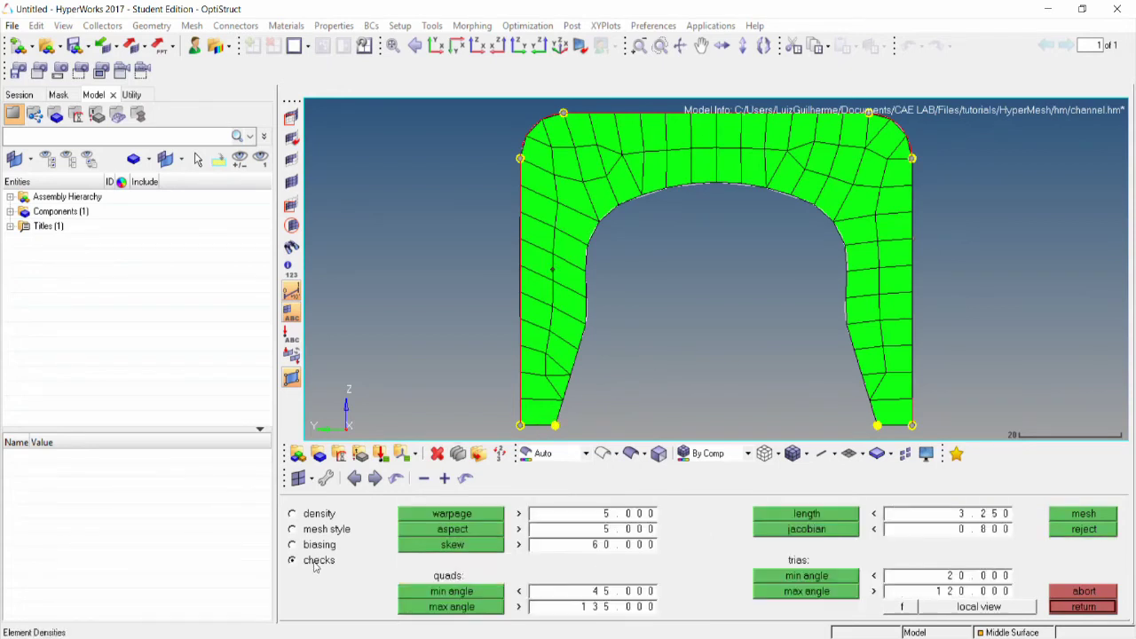
pyautogui.click(484, 532)
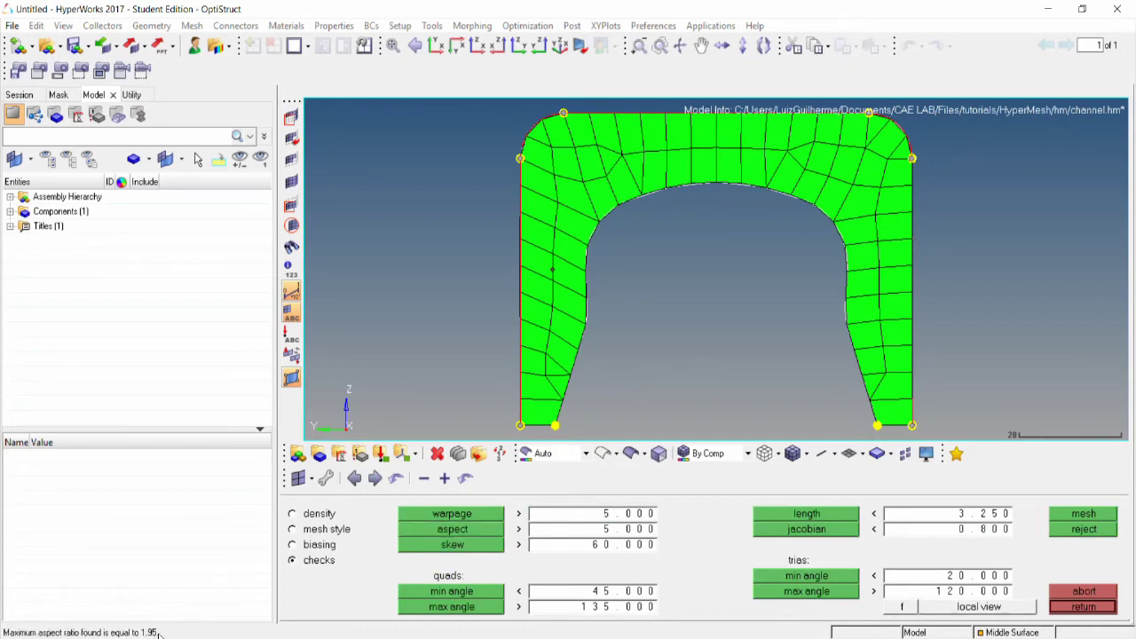
pyautogui.click(836, 533)
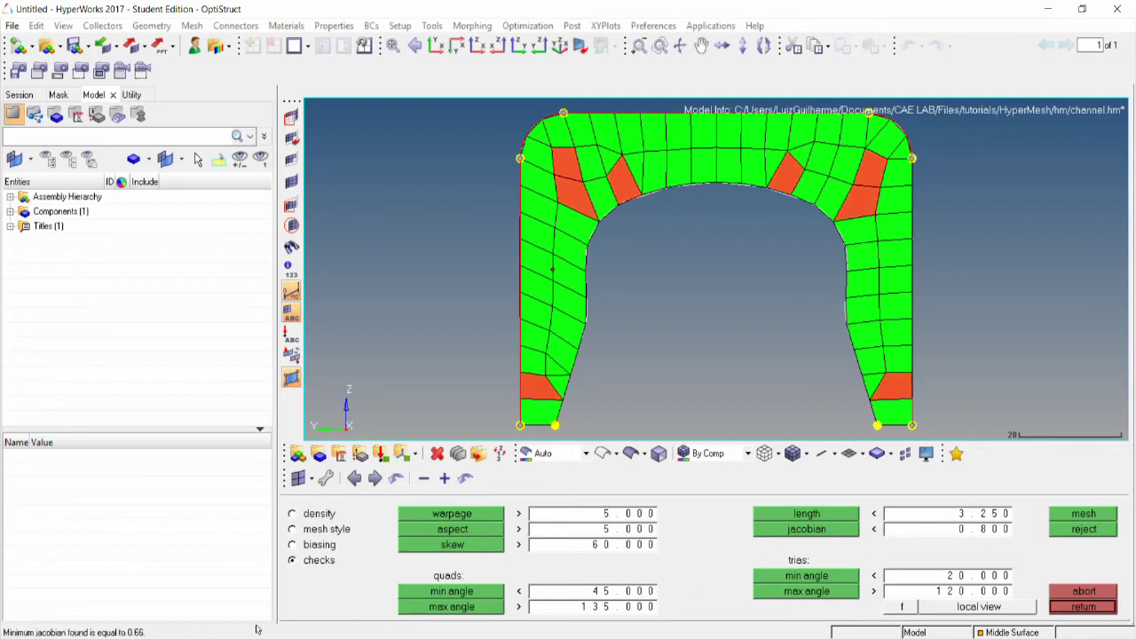
pyautogui.click(484, 592)
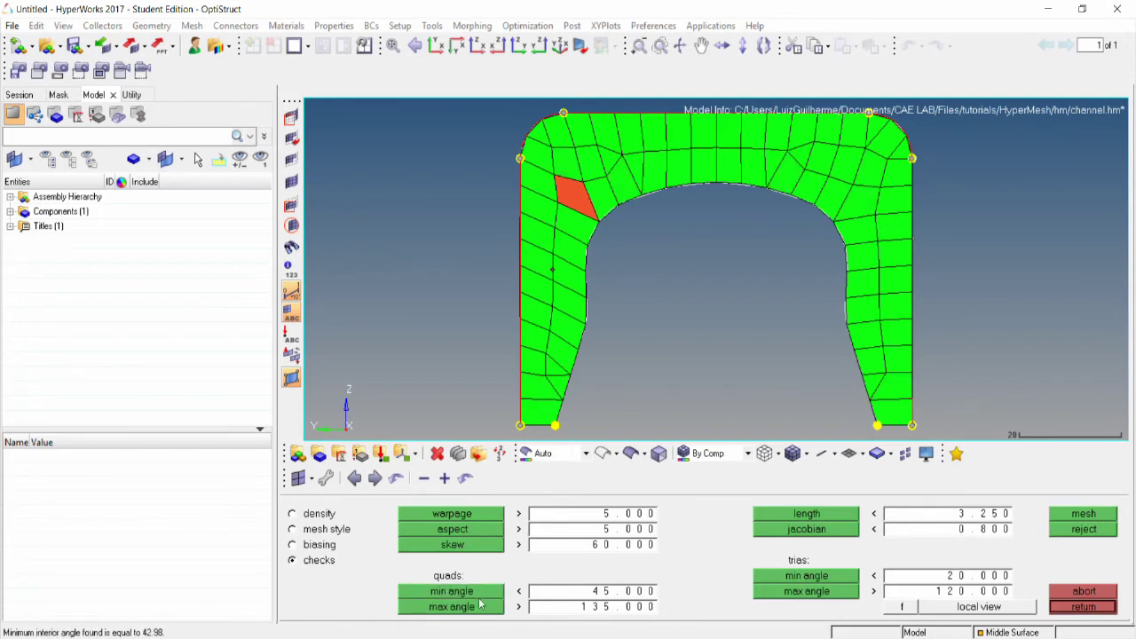
pyautogui.click(475, 607)
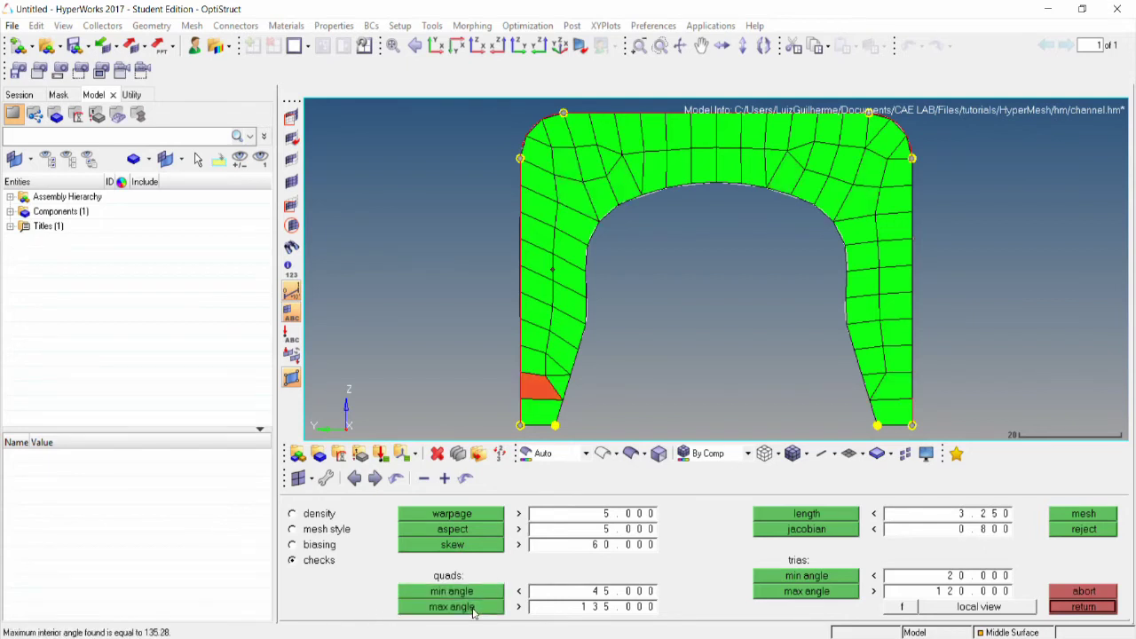
pyautogui.click(473, 594)
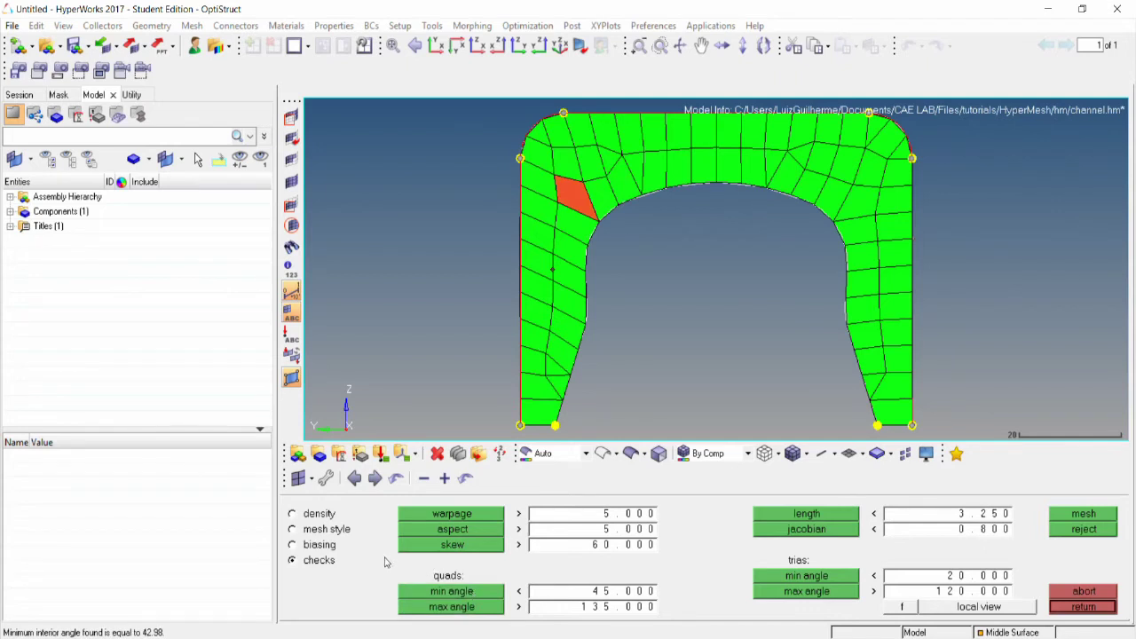
# Switch the mesh method to free (unmapped) and remesh the cross-section into 103 elements
pyautogui.click(326, 532)
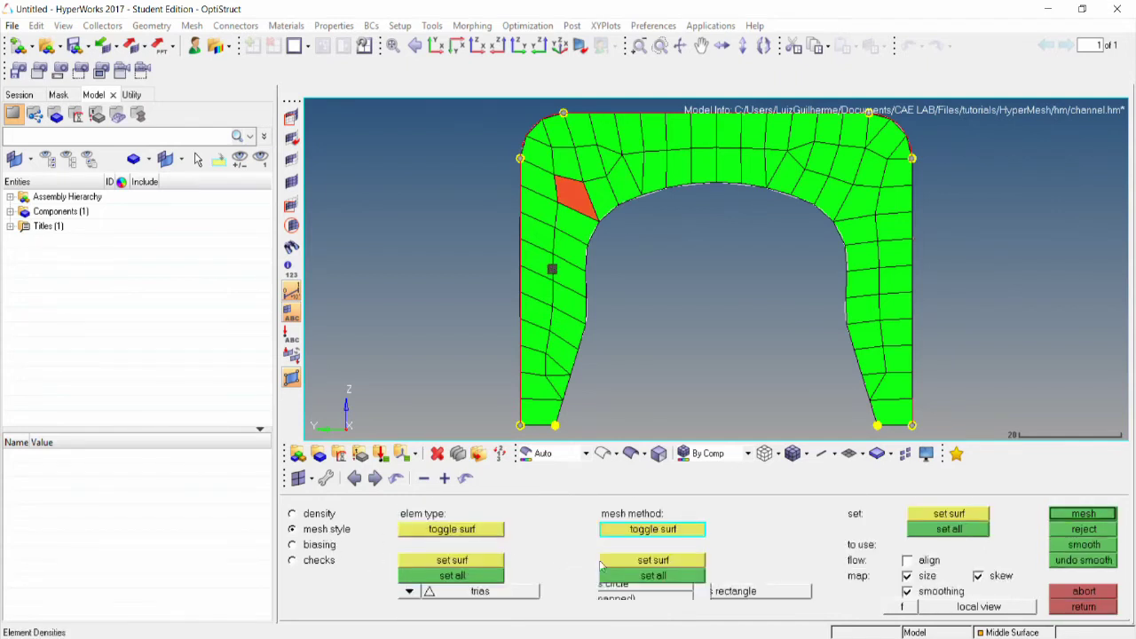
pyautogui.click(614, 591)
pyautogui.click(603, 600)
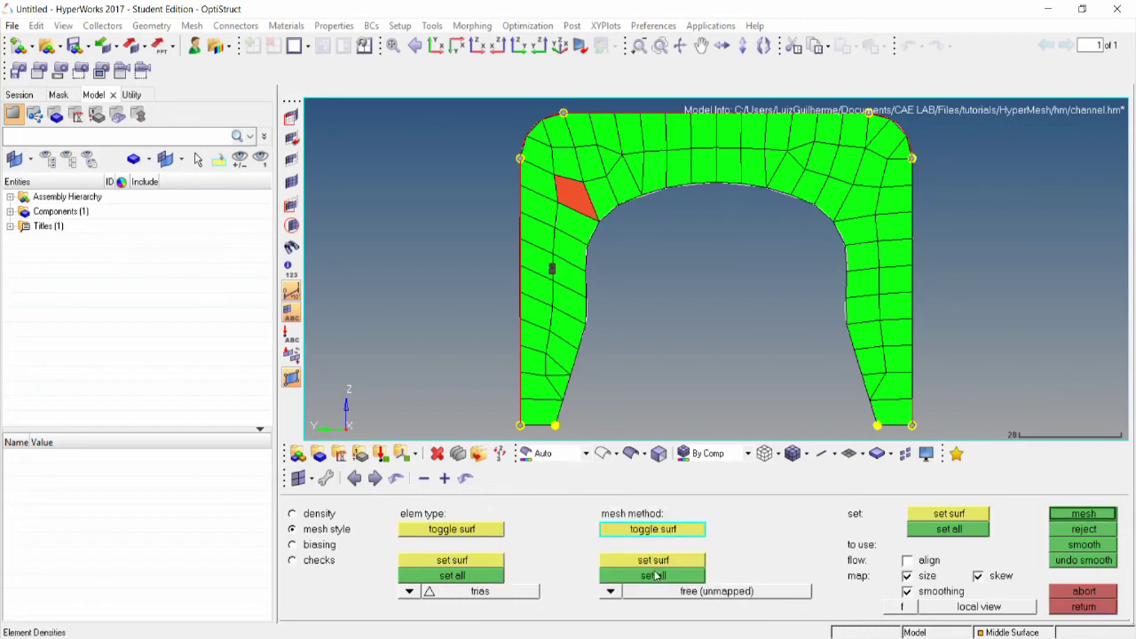
pyautogui.click(1103, 515)
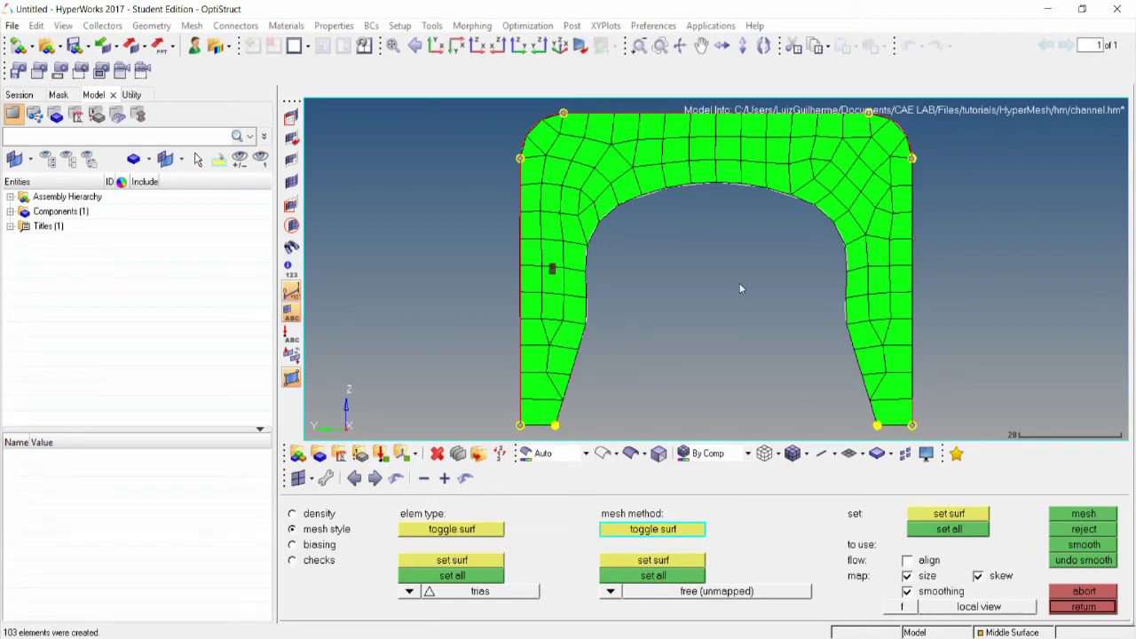
pyautogui.keyDown('ctrl'); pyautogui.moveTo(741, 287); pyautogui.dragTo(644, 297); pyautogui.keyUp('ctrl')
pyautogui.scroll(-4, 697, 280)
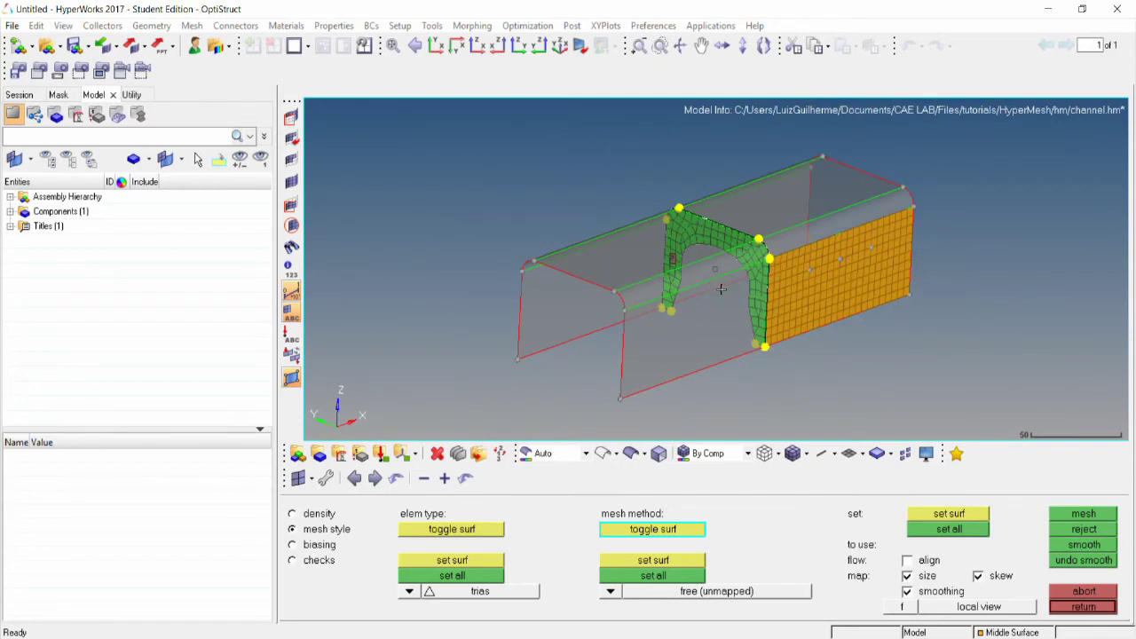
# Accept the cross-section mesh and mesh the nine unmeshed surfaces, creating 1584 elements
pyautogui.click(1090, 606)
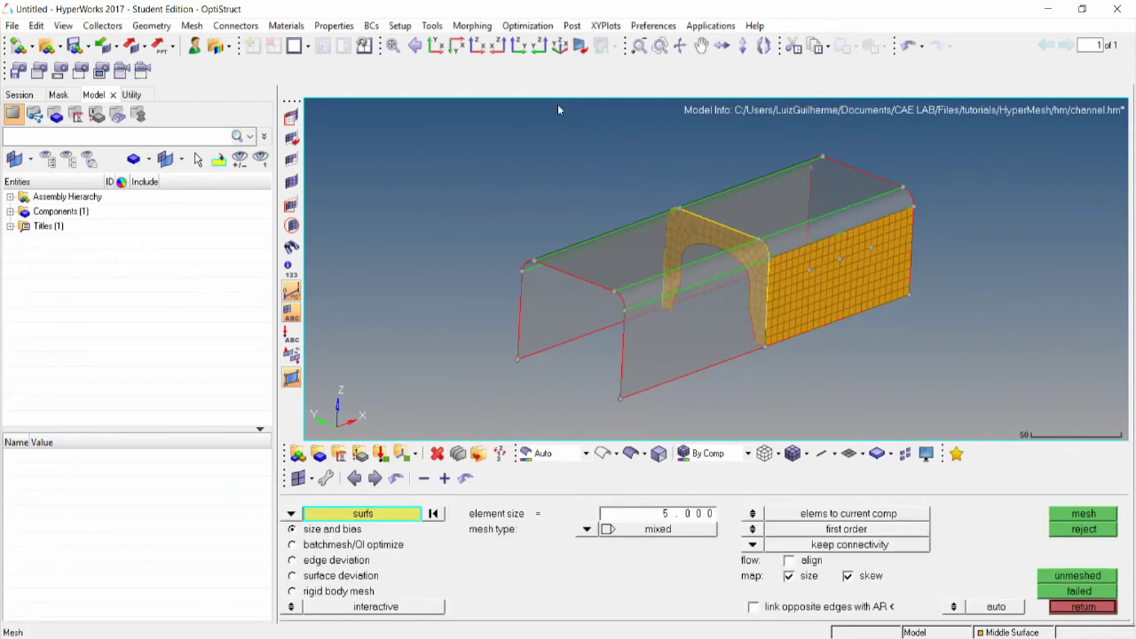
pyautogui.keyDown('ctrl'); pyautogui.moveTo(675, 221); pyautogui.dragTo(728, 229); pyautogui.keyUp('ctrl')
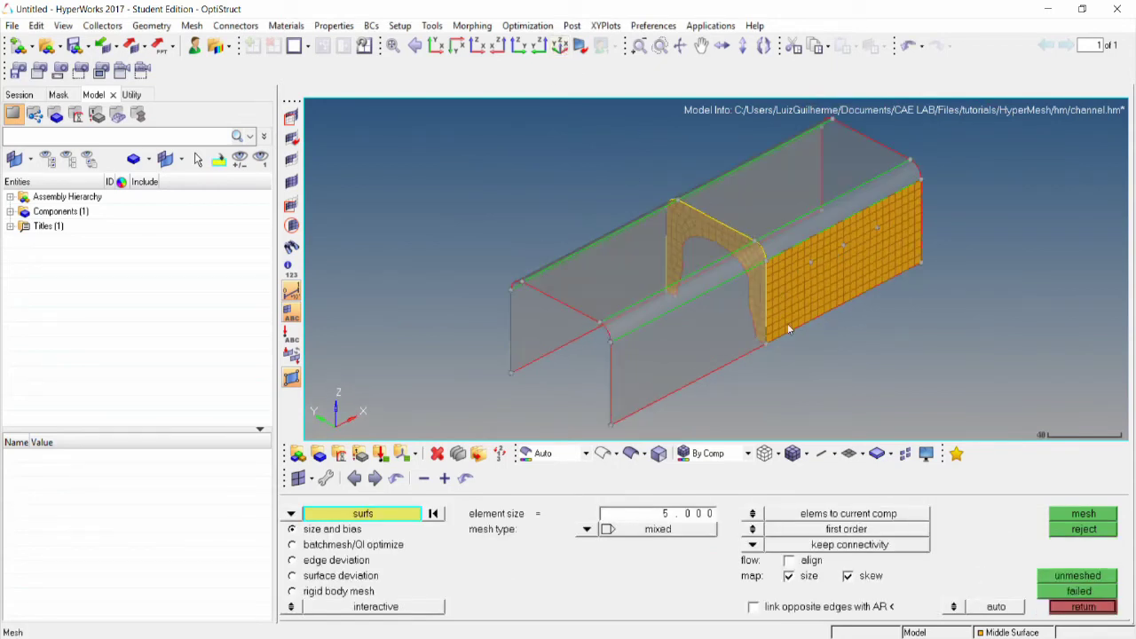
pyautogui.click(1077, 577)
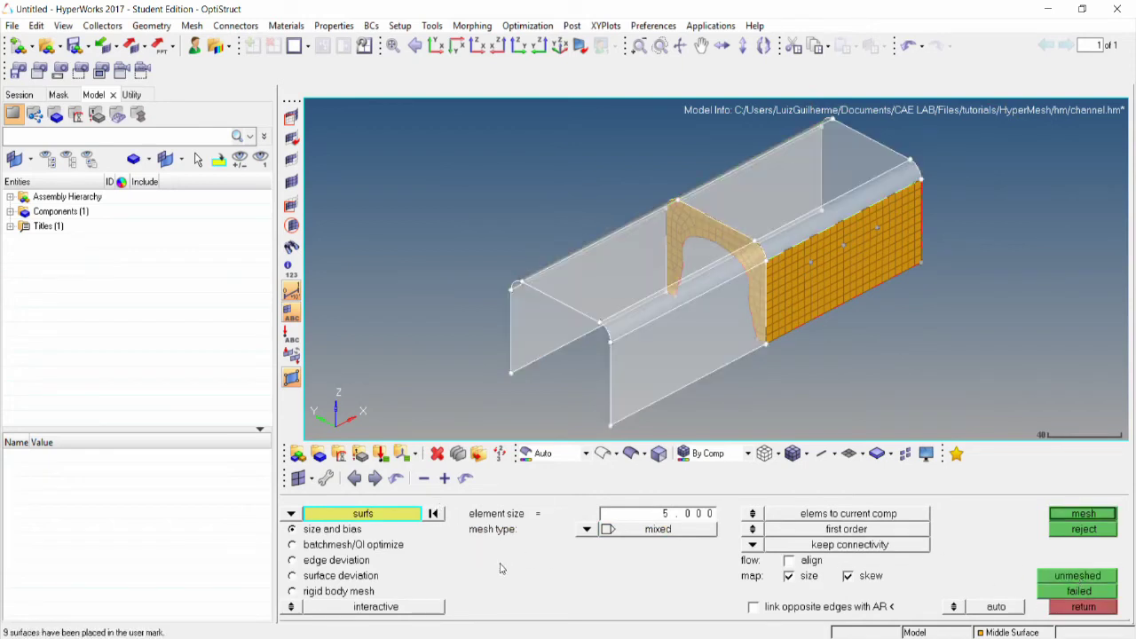
pyautogui.click(1084, 515)
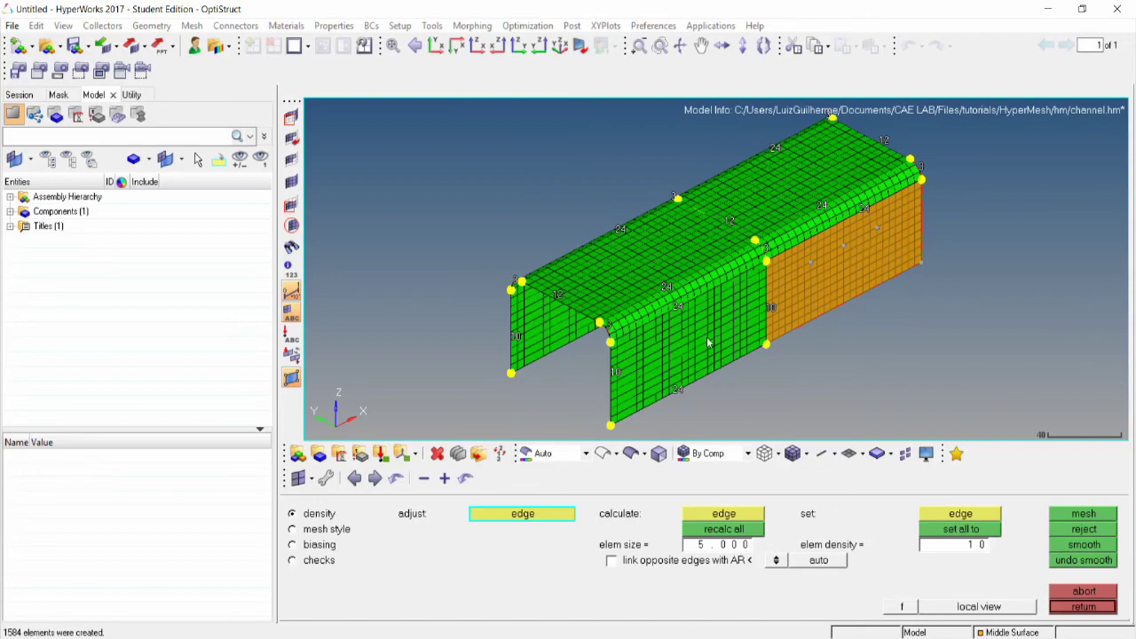
pyautogui.keyDown('ctrl'); pyautogui.moveTo(509, 373); pyautogui.dragTo(781, 355); pyautogui.keyUp('ctrl')
pyautogui.keyDown('ctrl'); pyautogui.moveTo(577, 352); pyautogui.dragTo(402, 431); pyautogui.keyUp('ctrl')
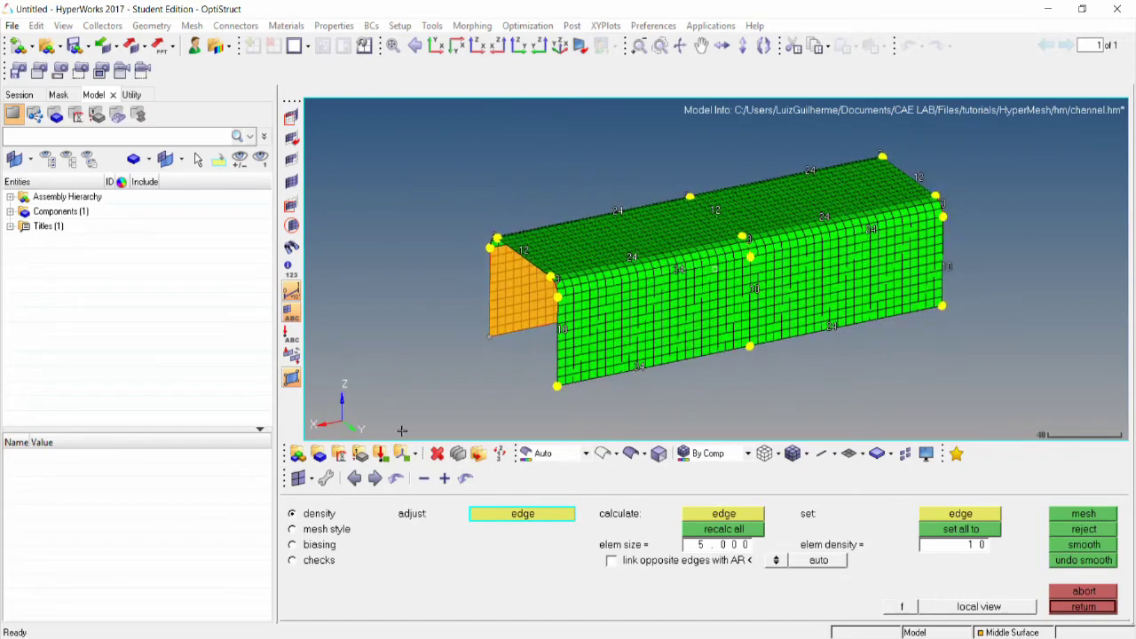
# Set the green channel surfaces to trias and remesh them into 2080 elements
pyautogui.click(326, 529)
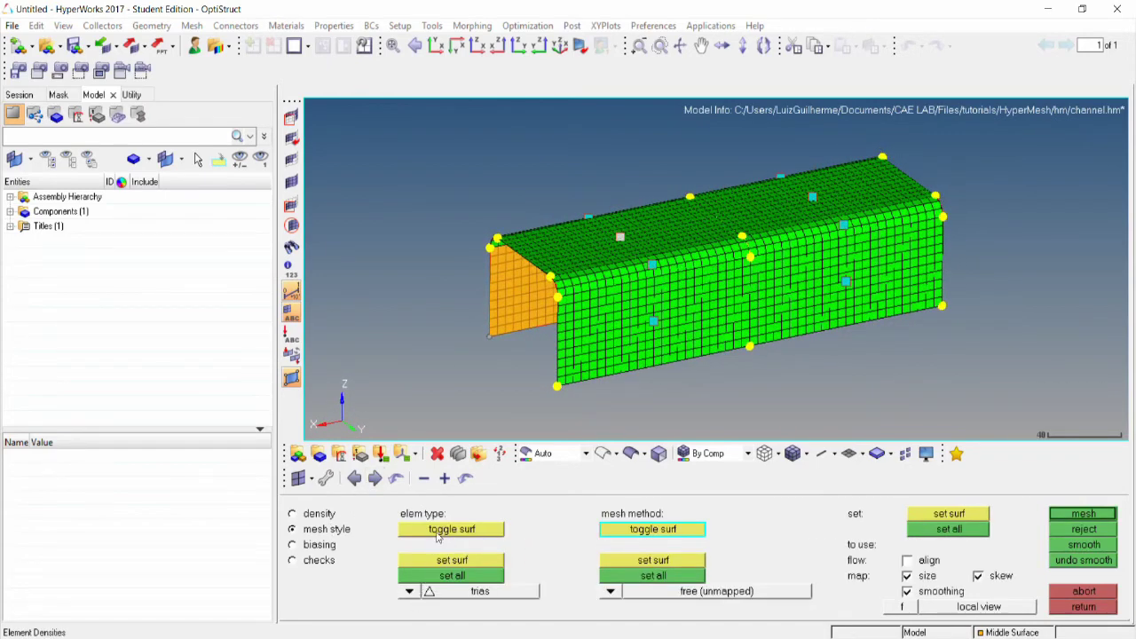
pyautogui.click(438, 532)
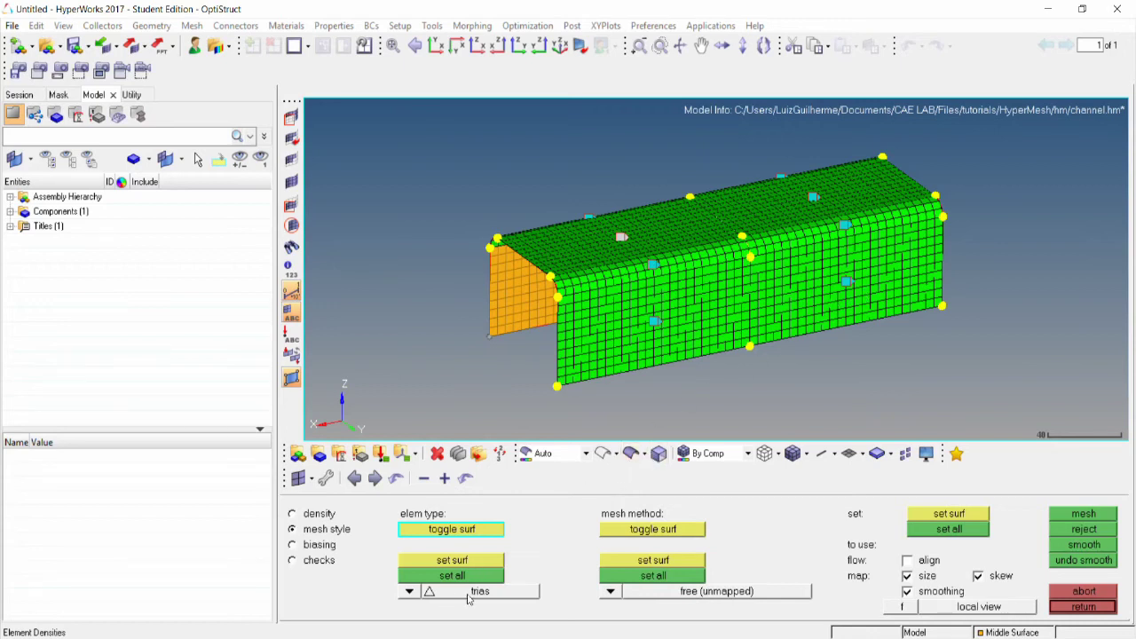
pyautogui.click(467, 561)
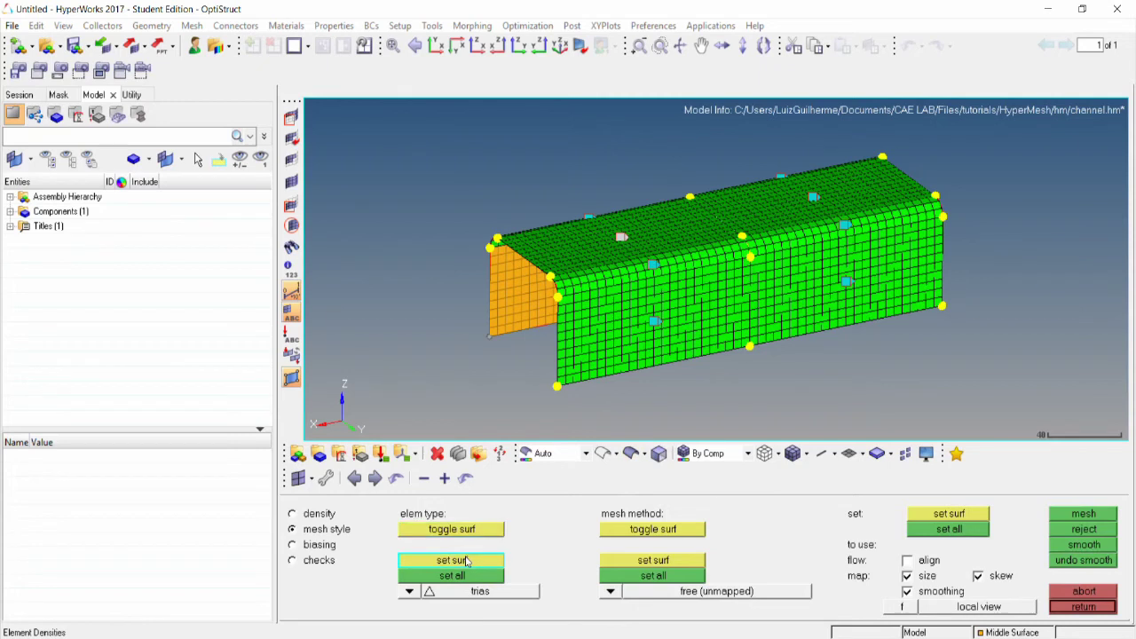
pyautogui.click(654, 321)
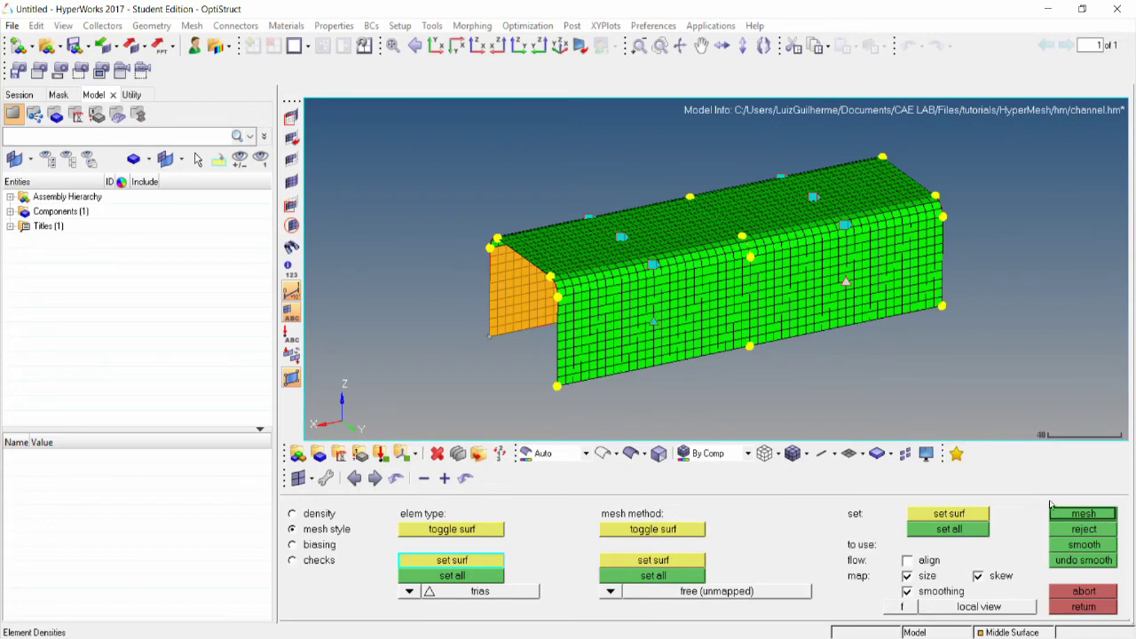
pyautogui.click(1072, 517)
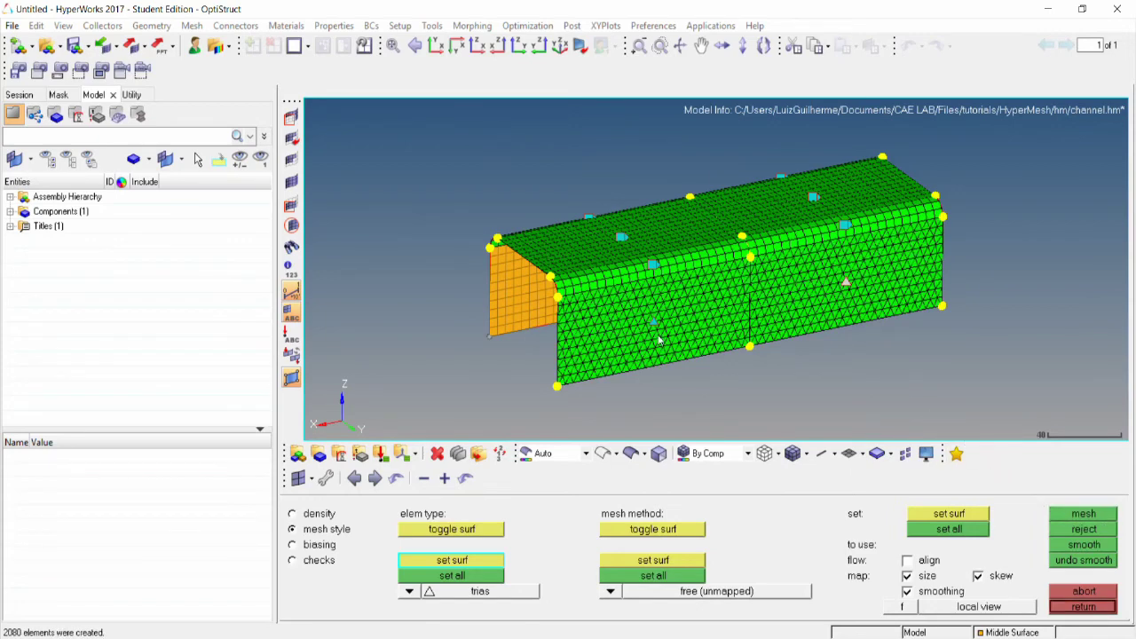
pyautogui.scroll(5, 658, 339)
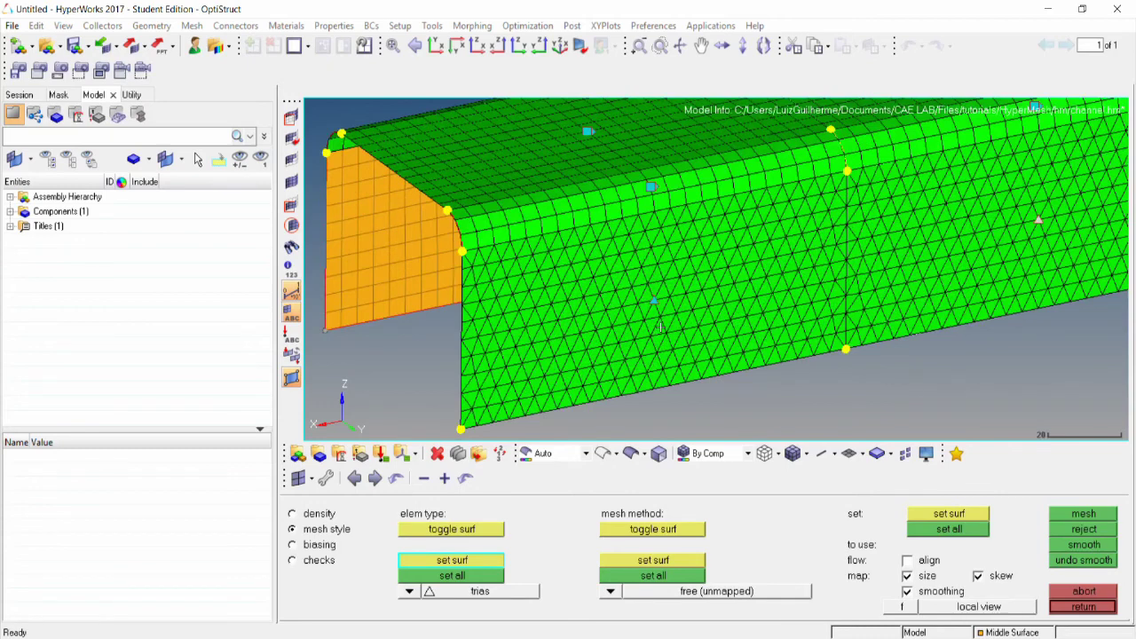
pyautogui.scroll(-3, 660, 326)
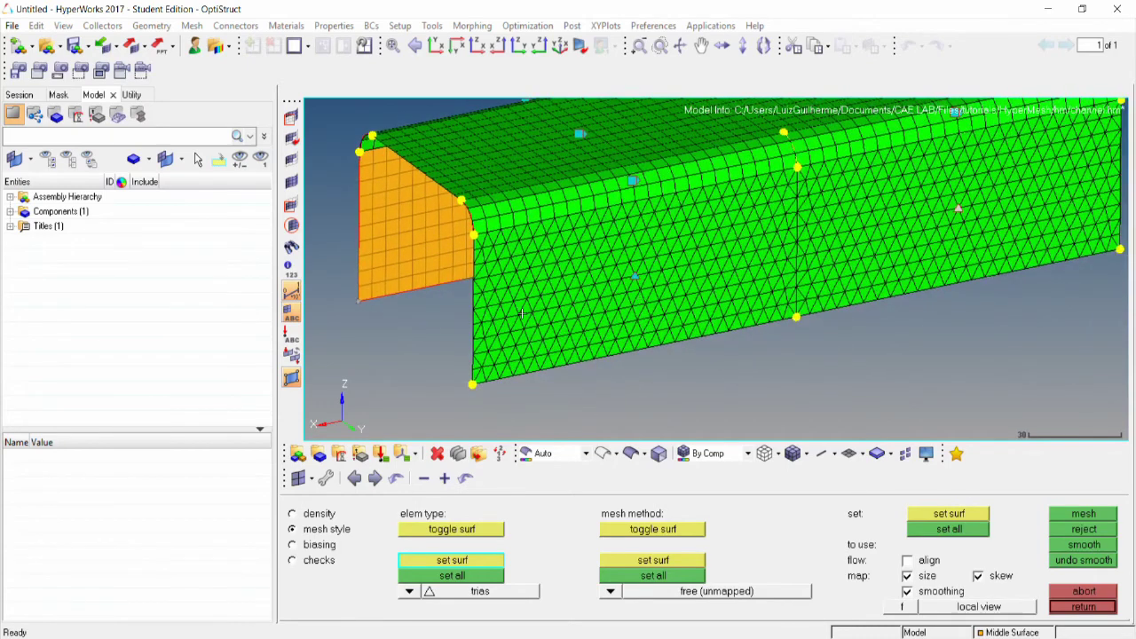
# Give the front vertical edge a linear bias of intensity 3 and remesh
pyautogui.click(316, 547)
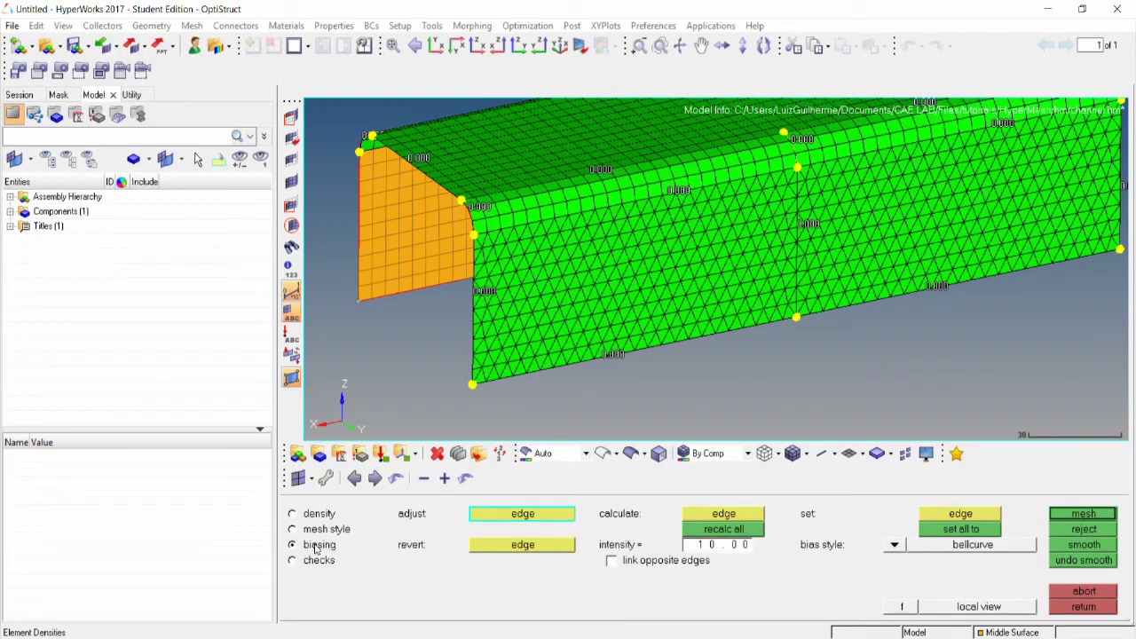
pyautogui.click(895, 546)
pyautogui.click(891, 538)
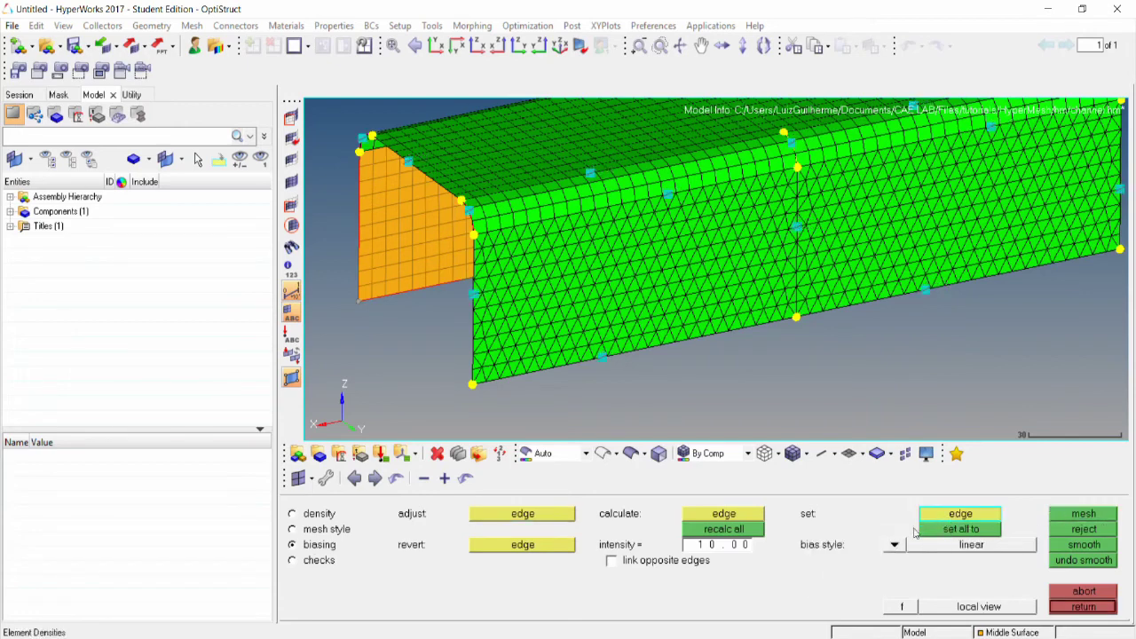
pyautogui.click(532, 513)
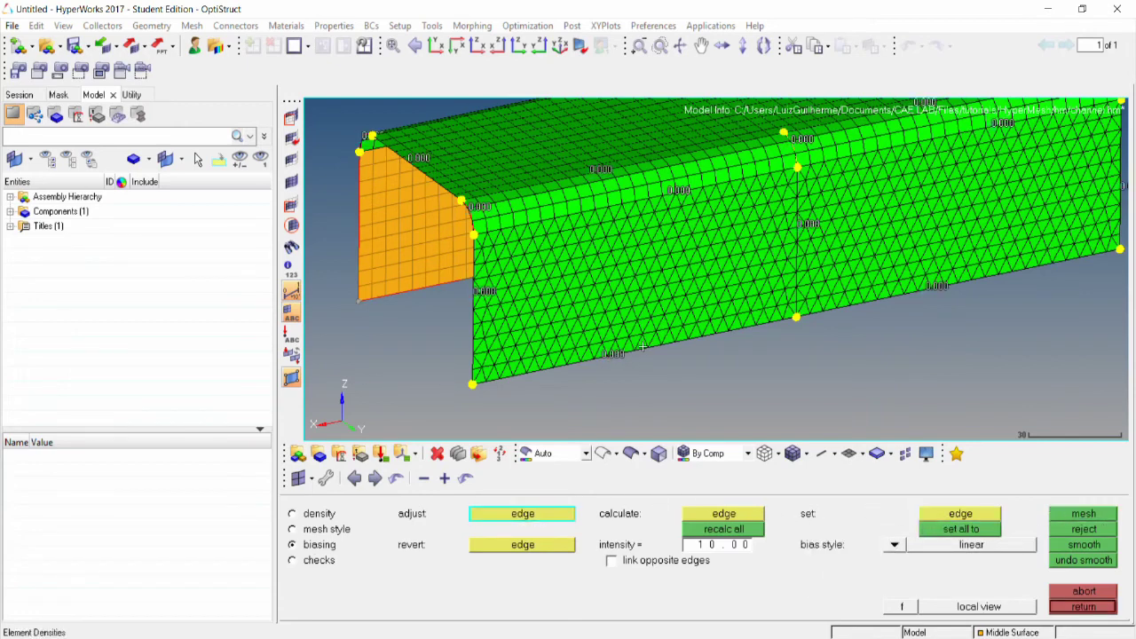
pyautogui.click(477, 293)
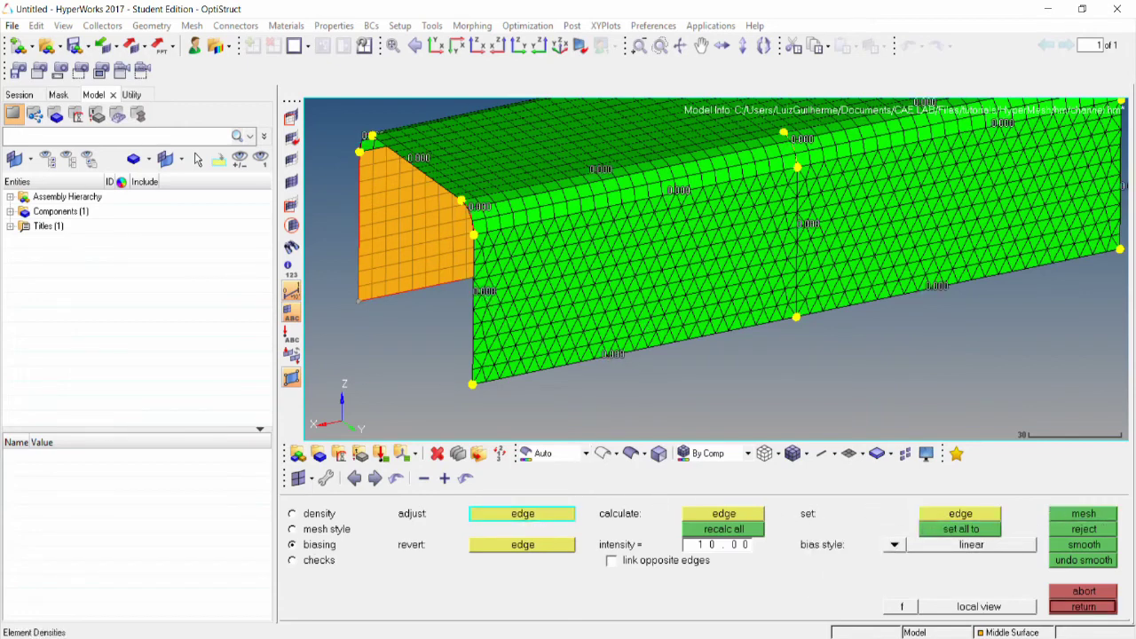
pyautogui.click(739, 545)
pyautogui.write('3')
pyautogui.press('Return')
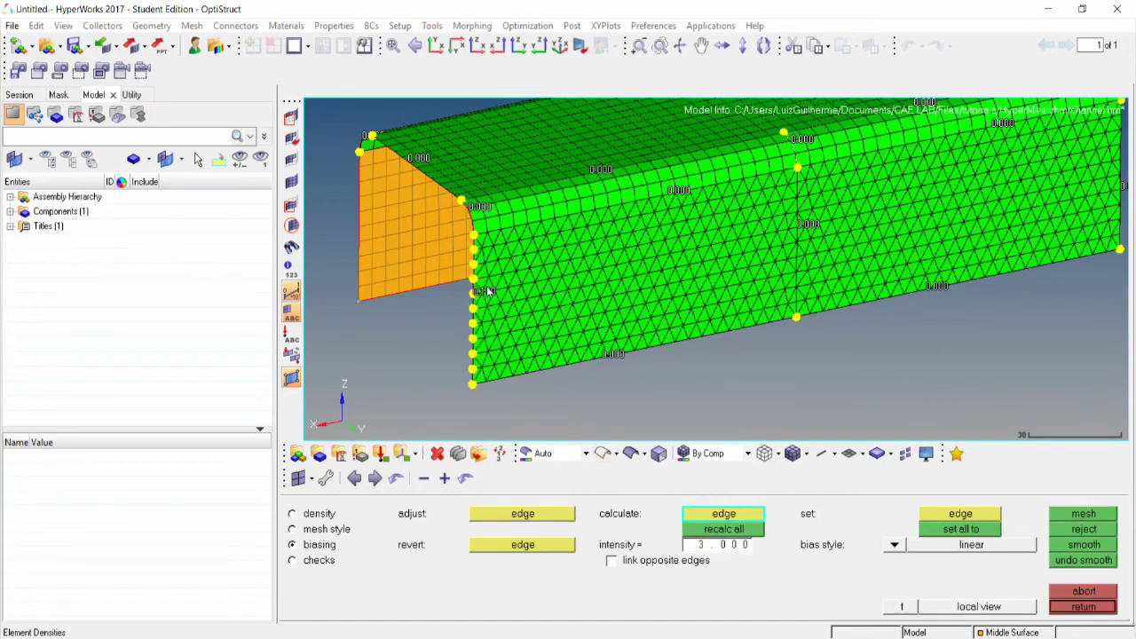
pyautogui.click(1090, 515)
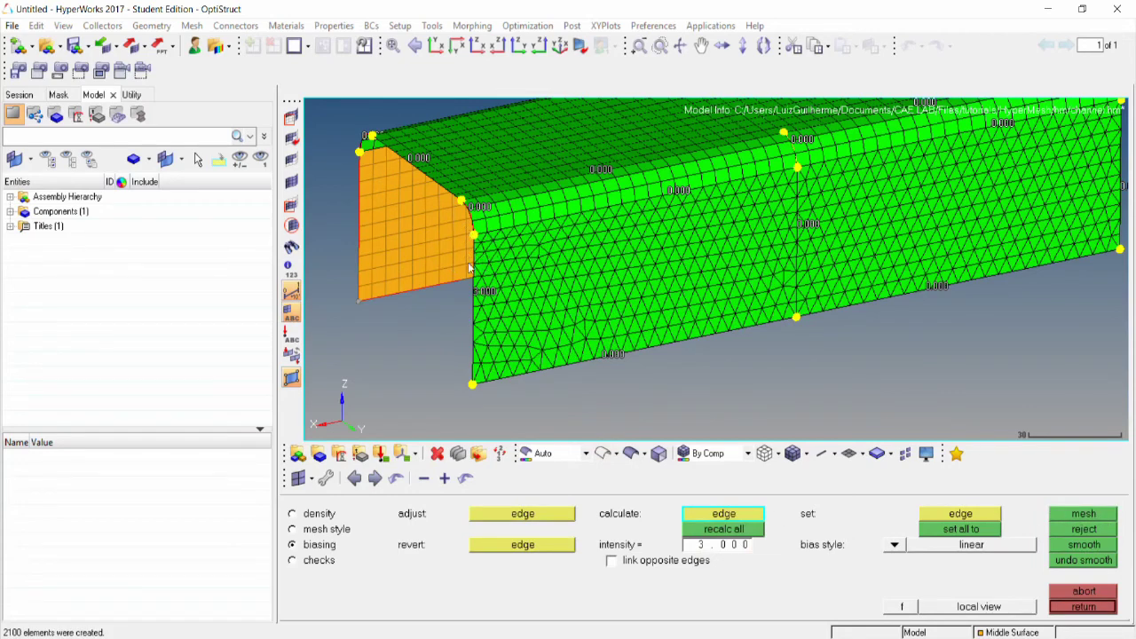
# Raise the edge's bias intensity to 10.00 and remesh, producing 2108 trias
pyautogui.click(743, 547)
pyautogui.write('10.00')
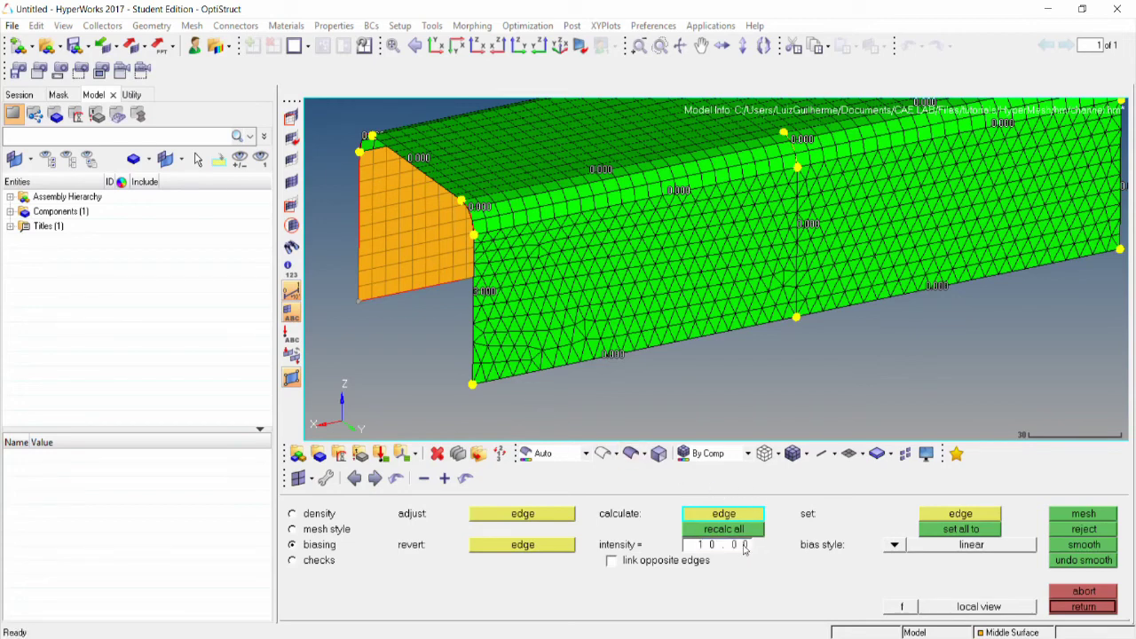
pyautogui.click(475, 295)
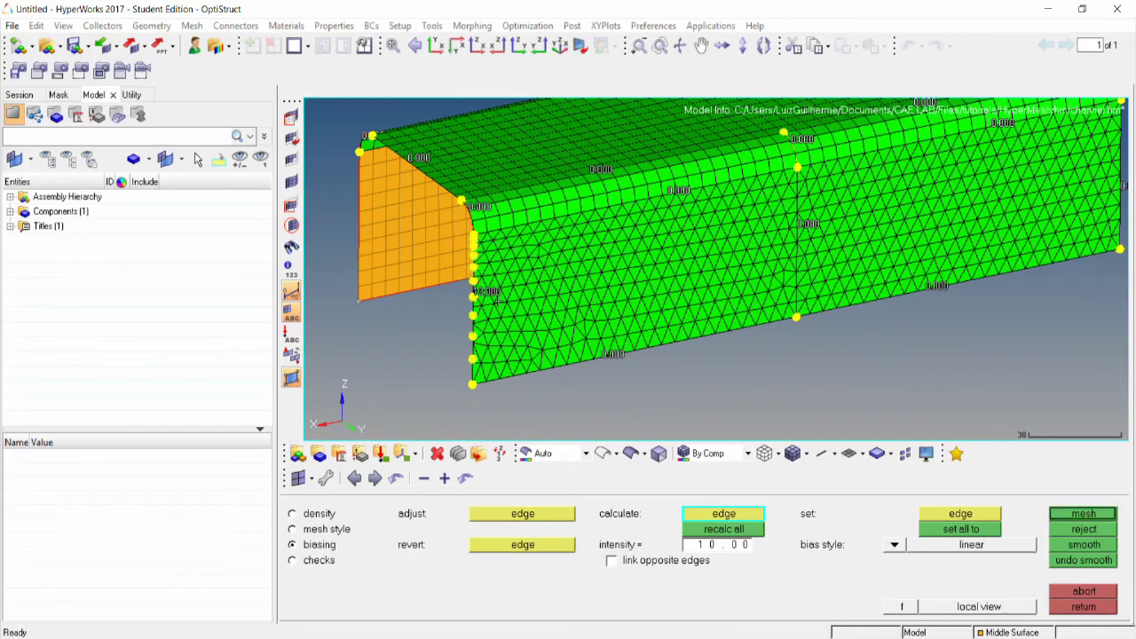
pyautogui.click(1077, 513)
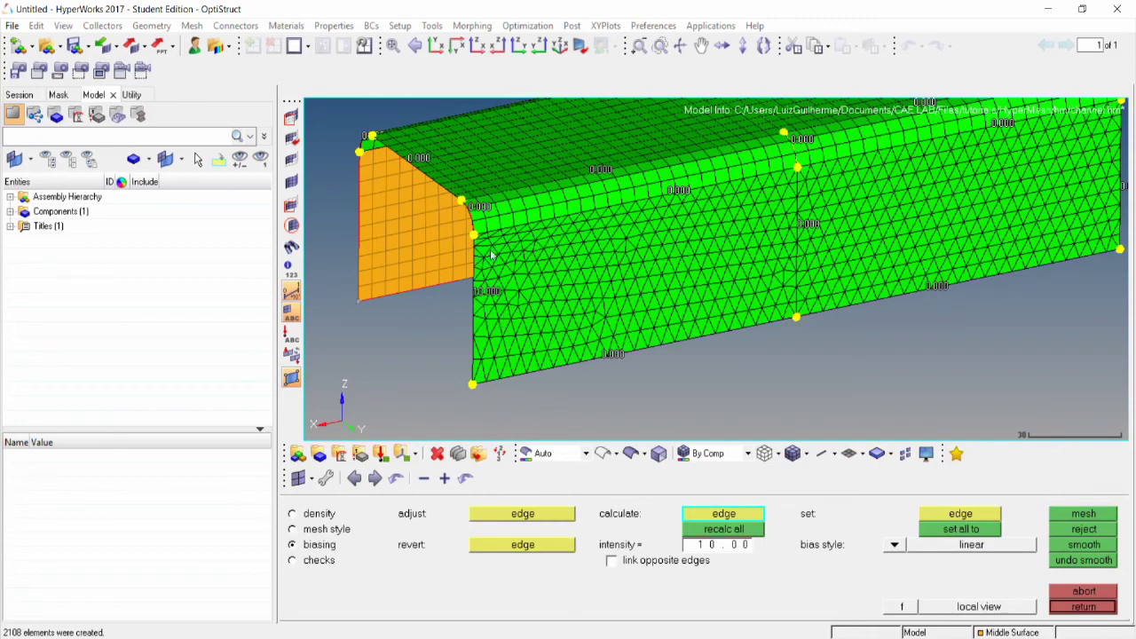
# Switch the vertical edge to a bell-curve bias and remesh, creating 2090 elements
pyautogui.click(895, 545)
pyautogui.click(892, 578)
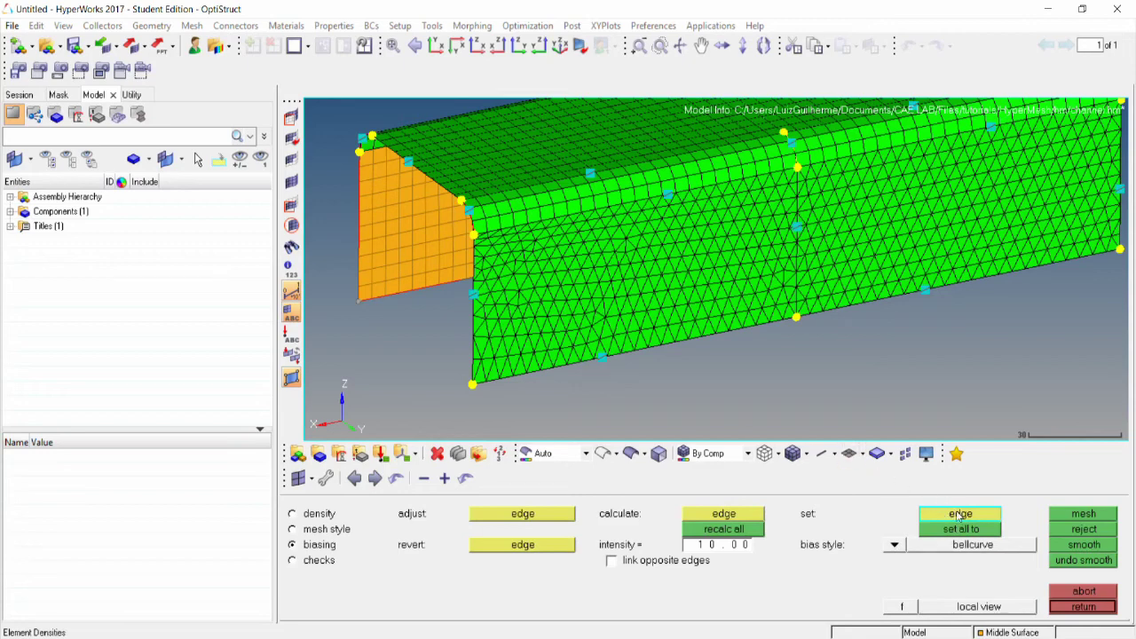
pyautogui.click(473, 297)
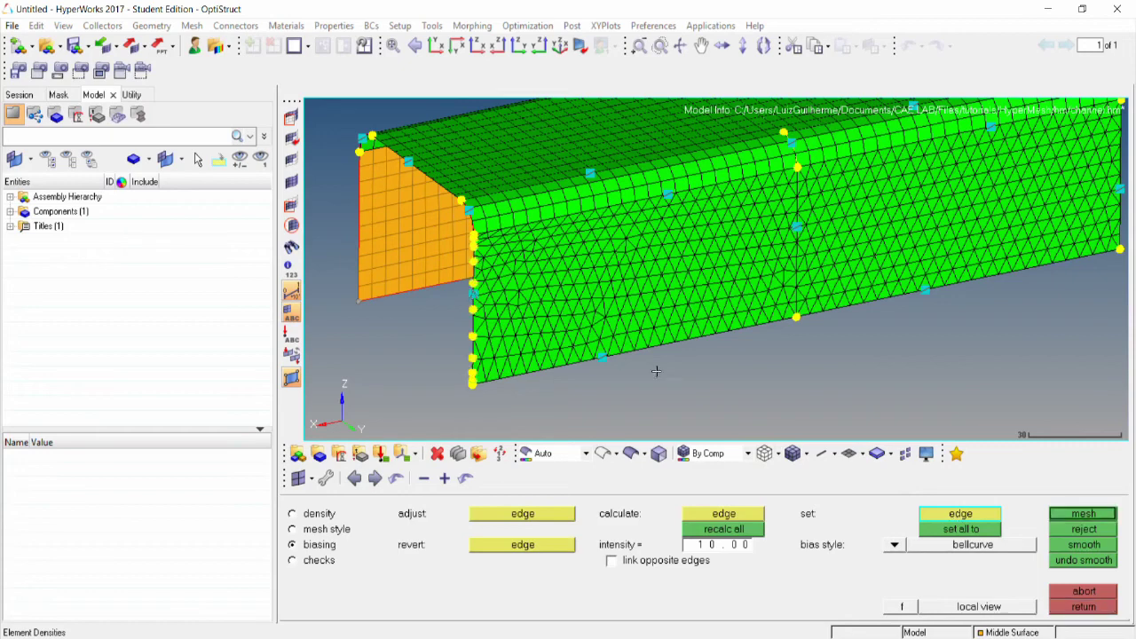
pyautogui.click(1084, 513)
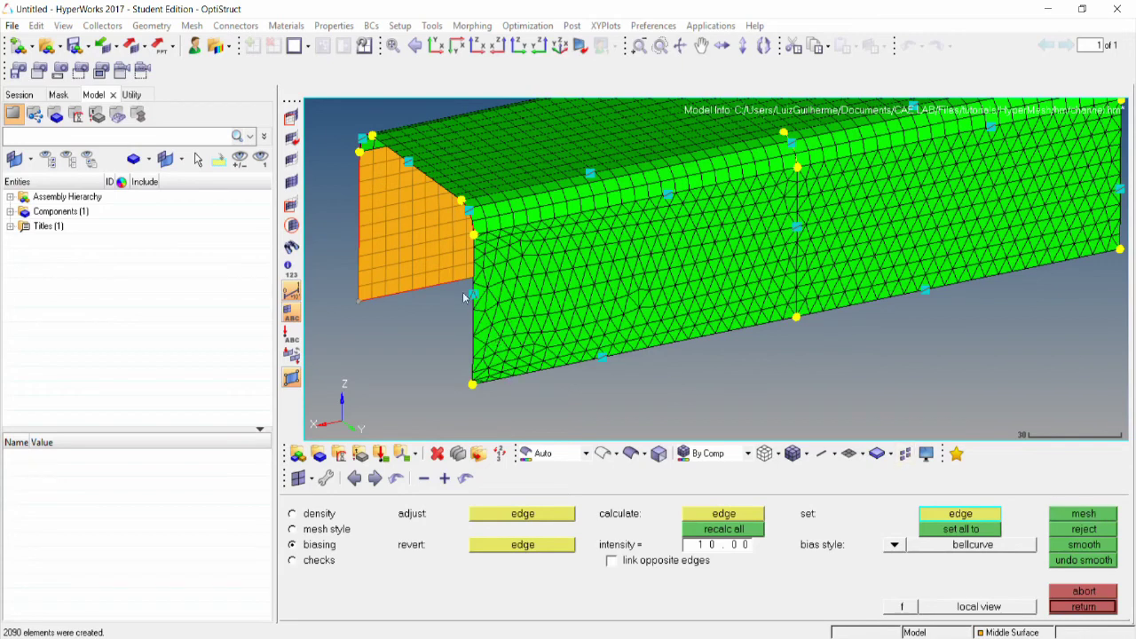
# Accept the biased mesh and switch meshing to automatic mode
pyautogui.click(1095, 610)
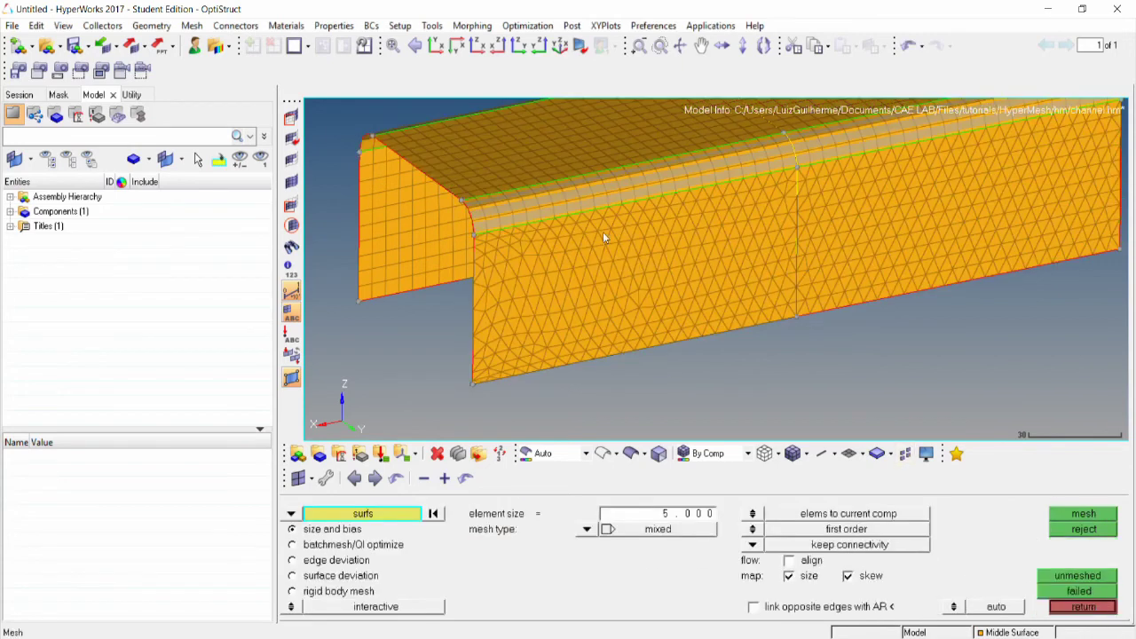
pyautogui.keyDown('ctrl'); pyautogui.moveTo(602, 232); pyautogui.dragTo(660, 294); pyautogui.keyUp('ctrl')
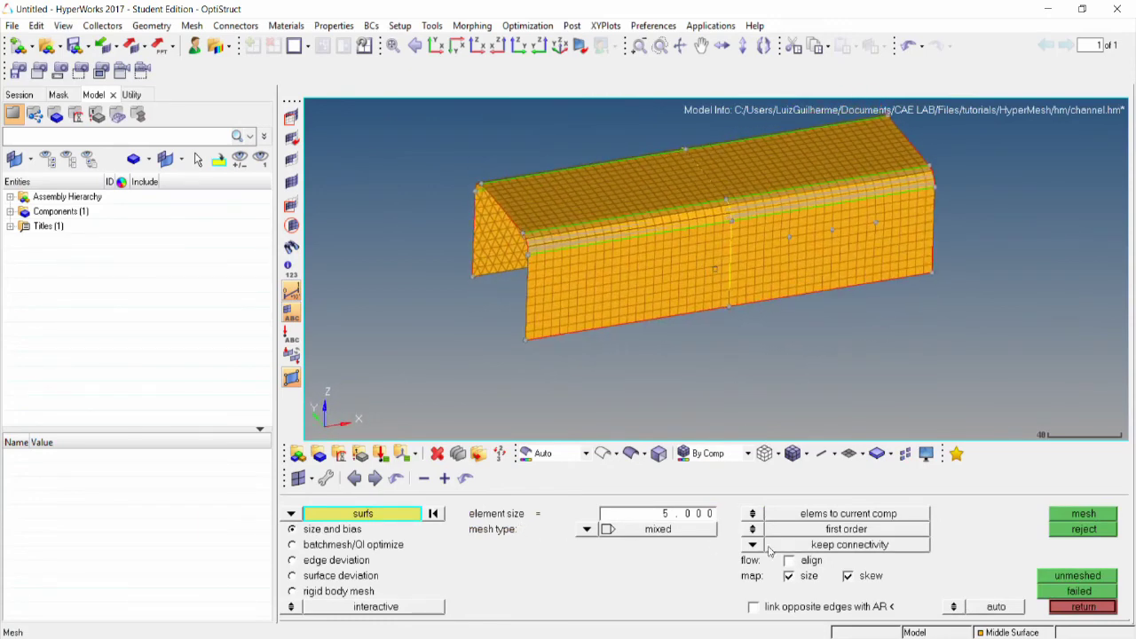
pyautogui.click(292, 607)
pyautogui.keyDown('ctrl'); pyautogui.moveTo(715, 269); pyautogui.dragTo(704, 287); pyautogui.keyUp('ctrl')
pyautogui.scroll(1, 778, 240)
pyautogui.scroll(1, 600, 262)
# Mesh the two front wall surfaces at element size 10, creating 260 elements
pyautogui.click(659, 303)
pyautogui.click(824, 275)
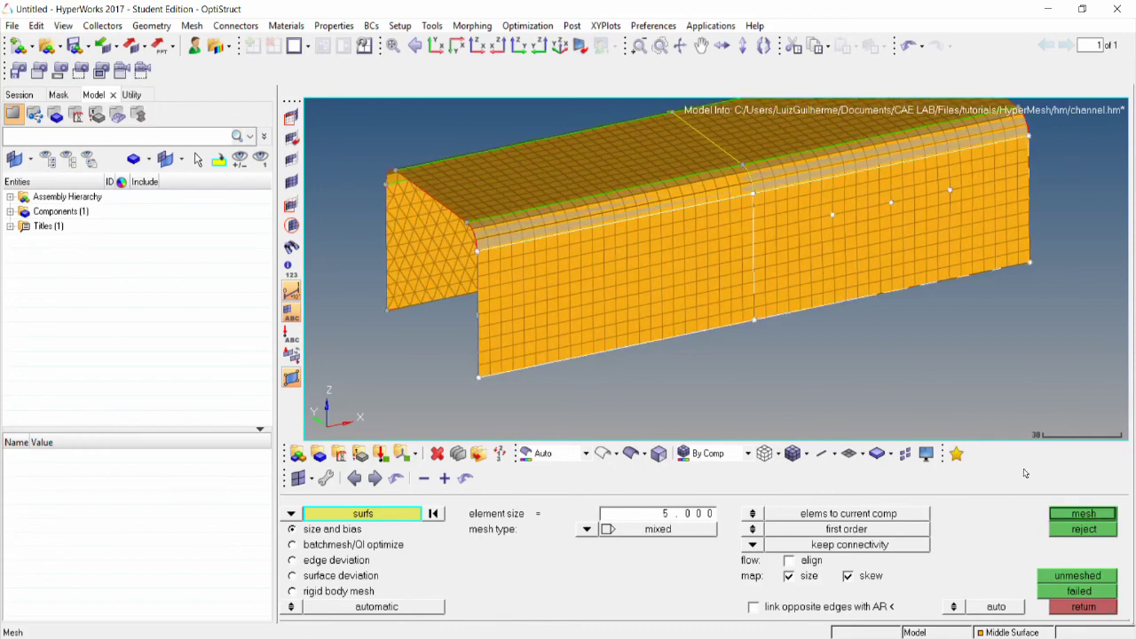
pyautogui.click(706, 514)
pyautogui.write('10')
pyautogui.click(1075, 517)
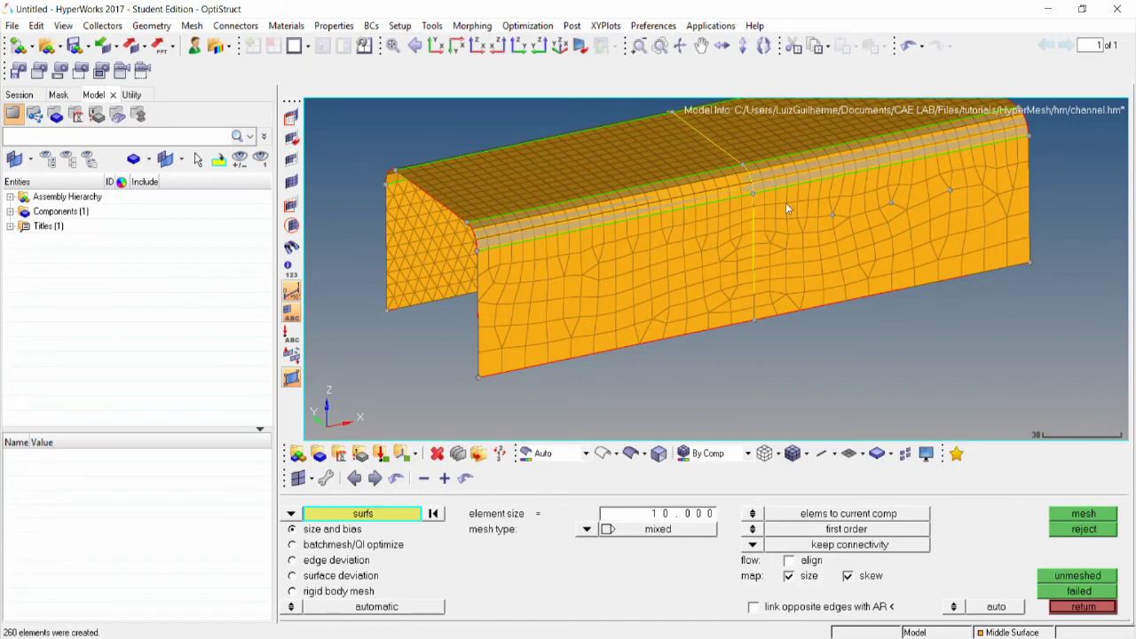
pyautogui.keyDown('ctrl'); pyautogui.moveTo(886, 237); pyautogui.dragTo(864, 261, button='right'); pyautogui.keyUp('ctrl')
pyautogui.keyDown('ctrl'); pyautogui.moveTo(815, 245); pyautogui.dragTo(814, 256); pyautogui.keyUp('ctrl')
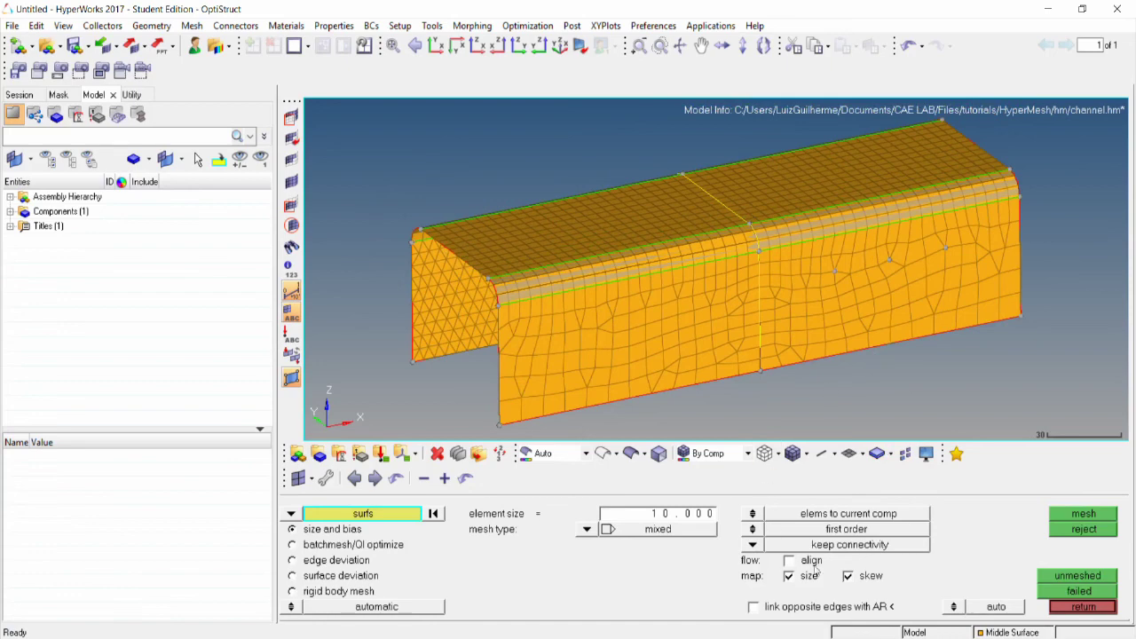
# Set connectivity to break and remesh, giving the side wall a 120-element regular quad grid
pyautogui.click(753, 546)
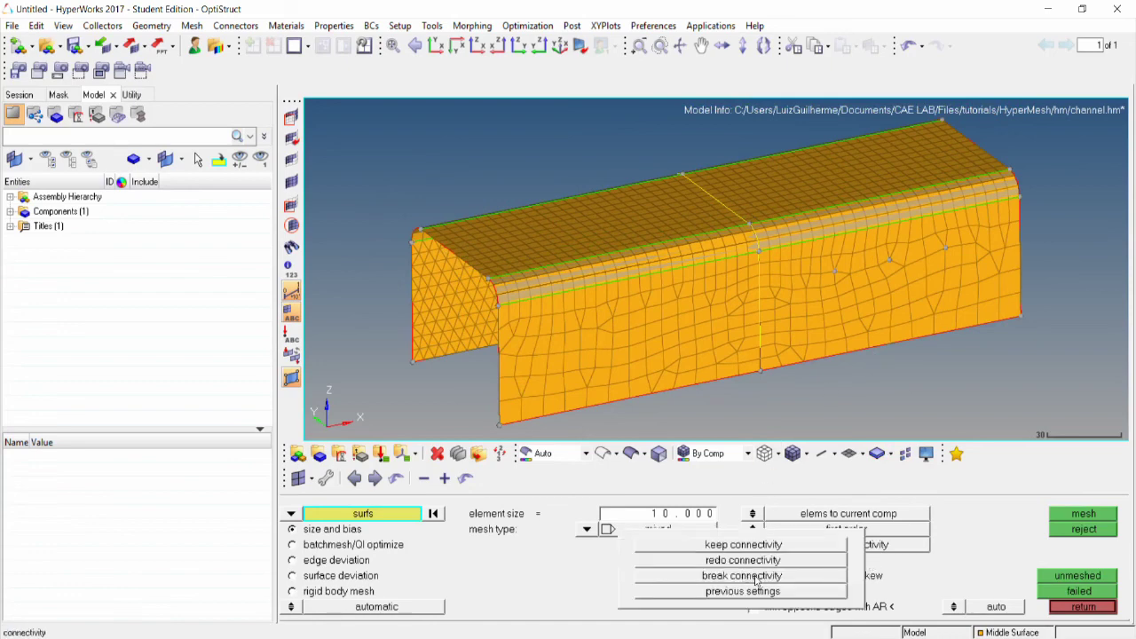
pyautogui.click(756, 577)
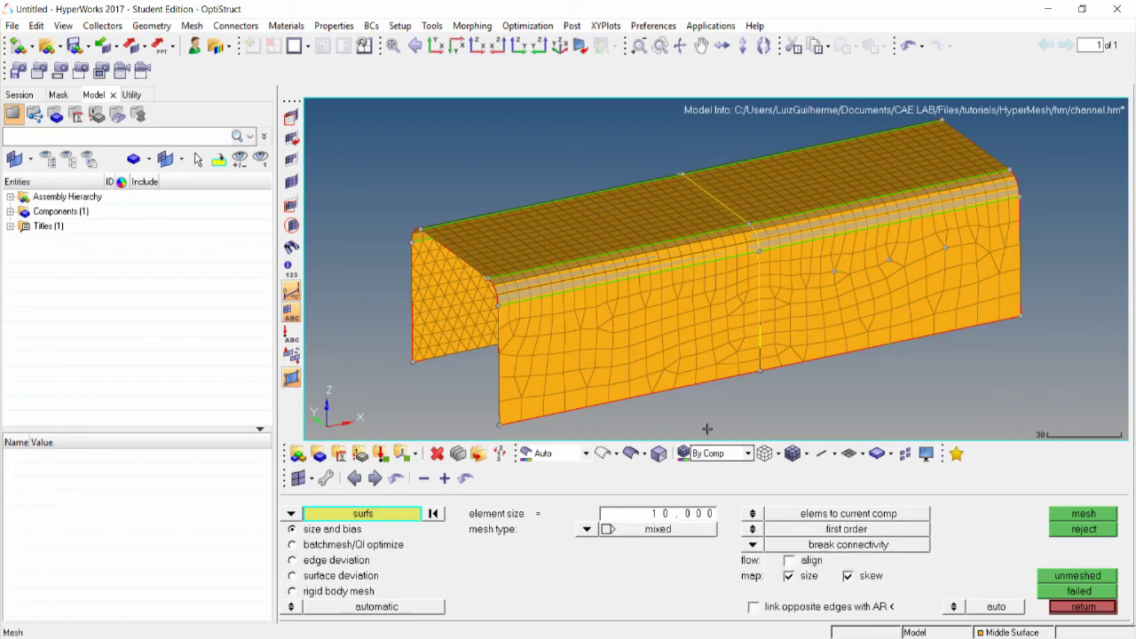
pyautogui.middleClick(690, 359)
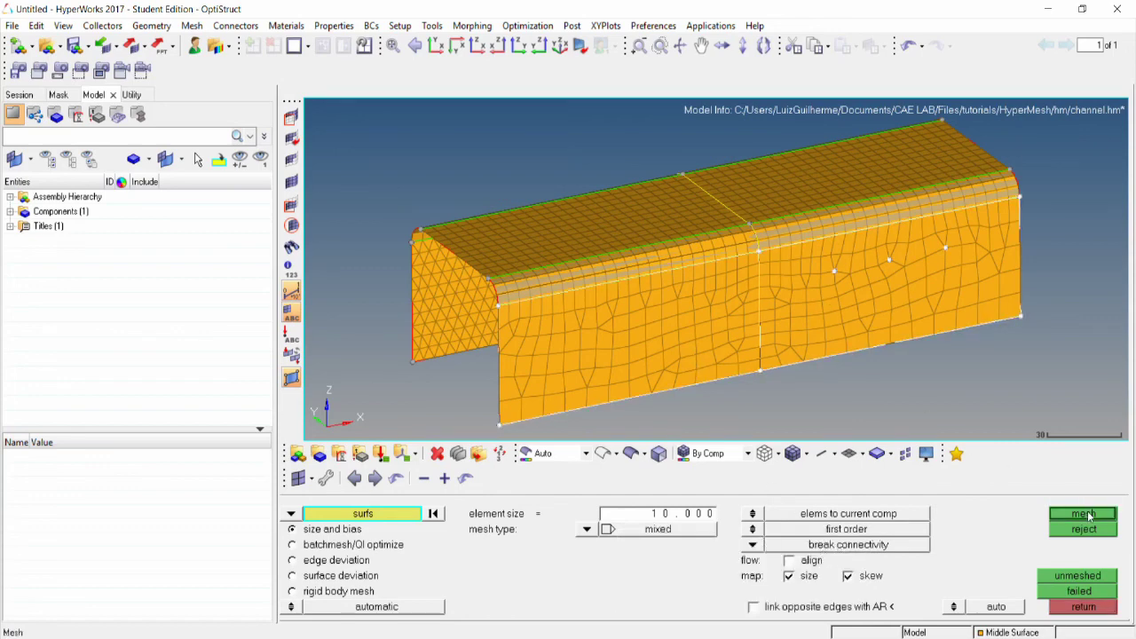
pyautogui.middleClick(820, 322)
pyautogui.scroll(3, 651, 287)
pyautogui.scroll(-2, 651, 284)
pyautogui.scroll(-1, 661, 286)
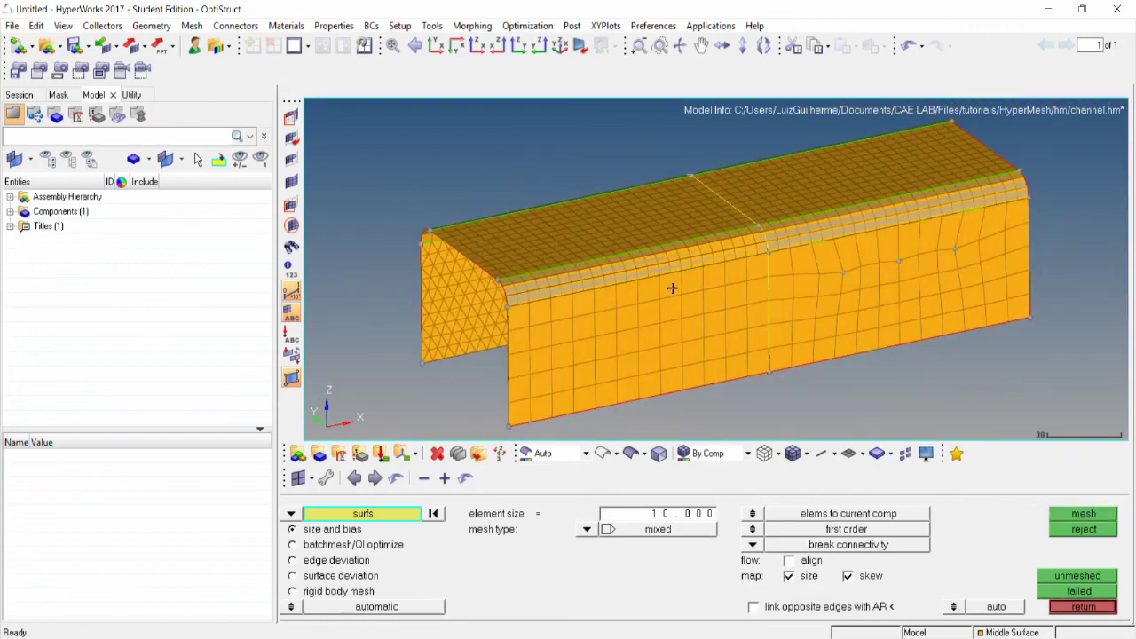